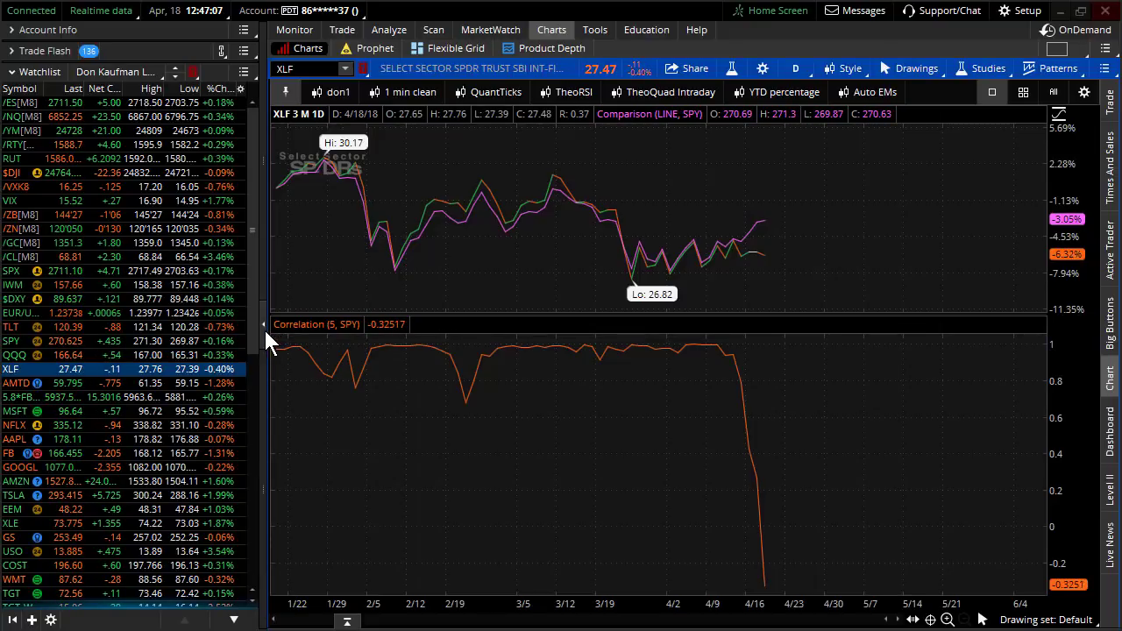
Hide the watchlist sidebar and enlarge the XLF/SPY price pane by lowering the divider above the correlation study.
{"action": "left_click", "coordinate": [263, 326]}
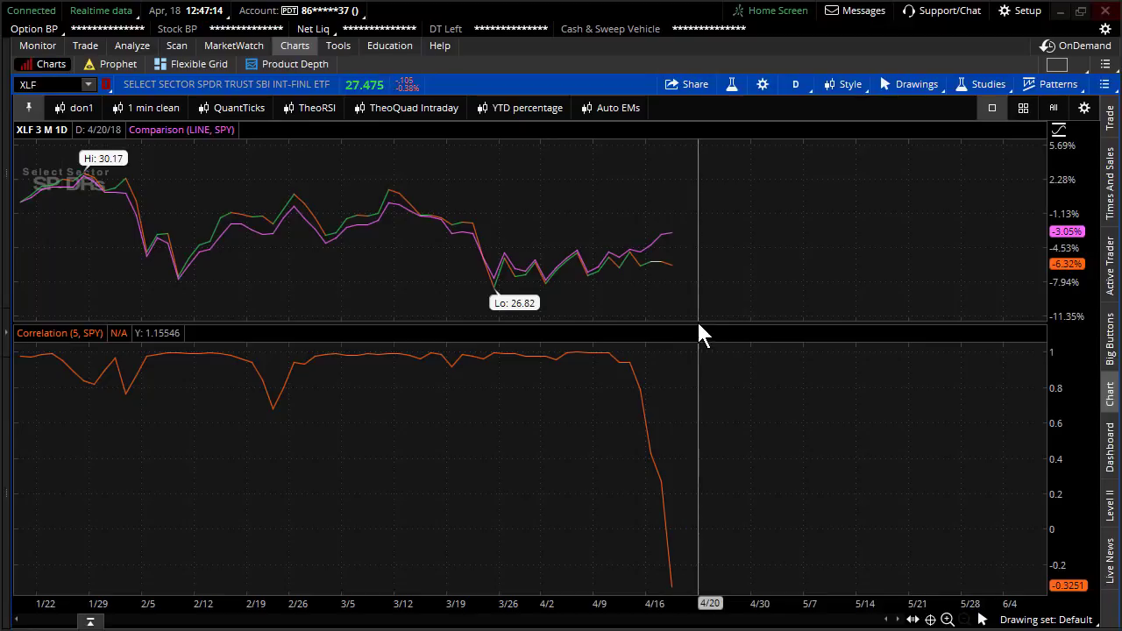
{"action": "left_click_drag", "start_coordinate": [697, 325], "coordinate": [697, 354]}
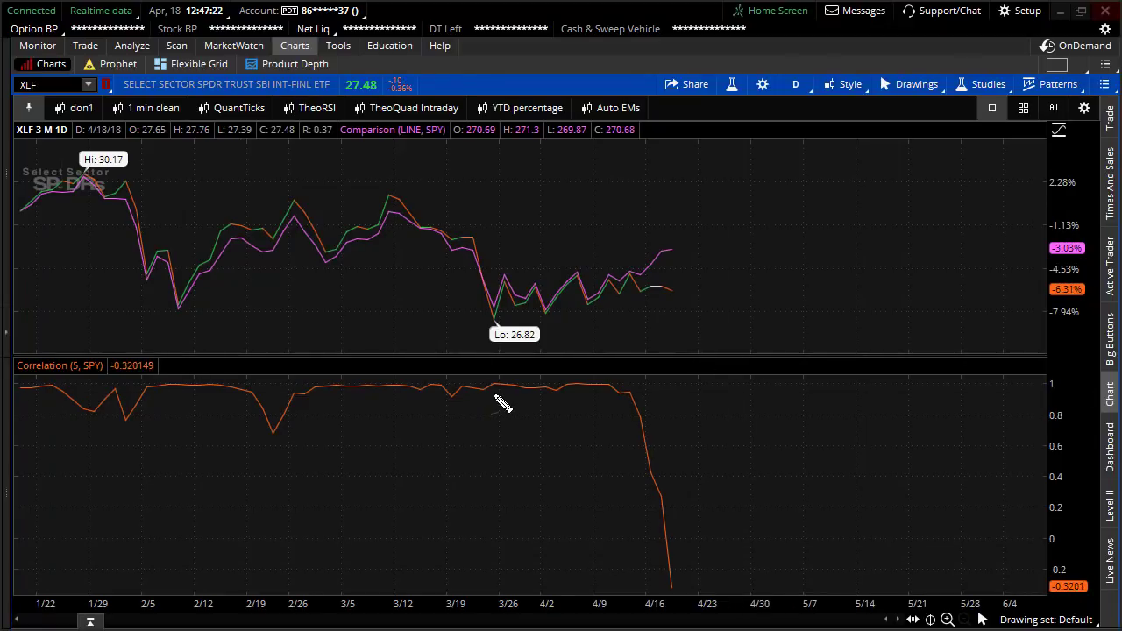
Highlight the April ends of both price lines with the yellow pen and label them SPY and XLF.
{"action": "left_click_drag", "start_coordinate": [649, 264], "coordinate": [702, 236]}
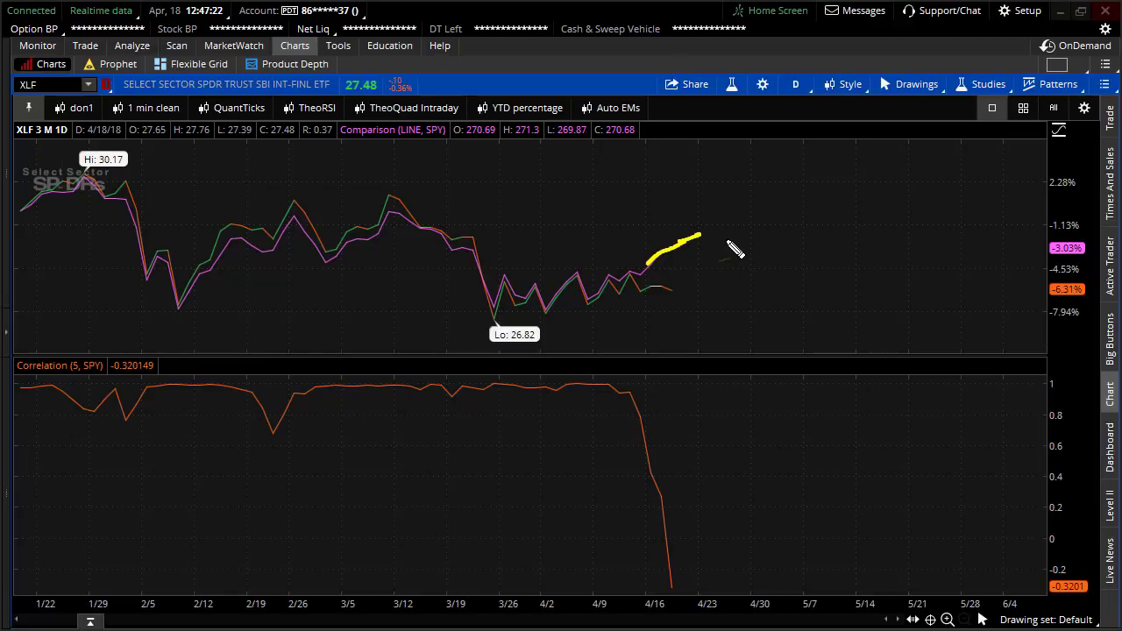
{"action": "mouse_move", "coordinate": [752, 214]}
{"action": "left_mouse_down"}
{"action": "mouse_move", "coordinate": [719, 242]}
{"action": "mouse_move", "coordinate": [809, 252]}
{"action": "left_mouse_up"}
{"action": "left_click_drag", "start_coordinate": [794, 211], "coordinate": [798, 254]}
{"action": "mouse_move", "coordinate": [666, 285]}
{"action": "left_mouse_down"}
{"action": "mouse_move", "coordinate": [762, 305]}
{"action": "mouse_move", "coordinate": [751, 324]}
{"action": "left_mouse_up"}
{"action": "mouse_move", "coordinate": [804, 302]}
{"action": "left_mouse_down"}
{"action": "mouse_move", "coordinate": [799, 322]}
{"action": "mouse_move", "coordinate": [820, 326]}
{"action": "mouse_move", "coordinate": [861, 300]}
{"action": "left_mouse_up"}
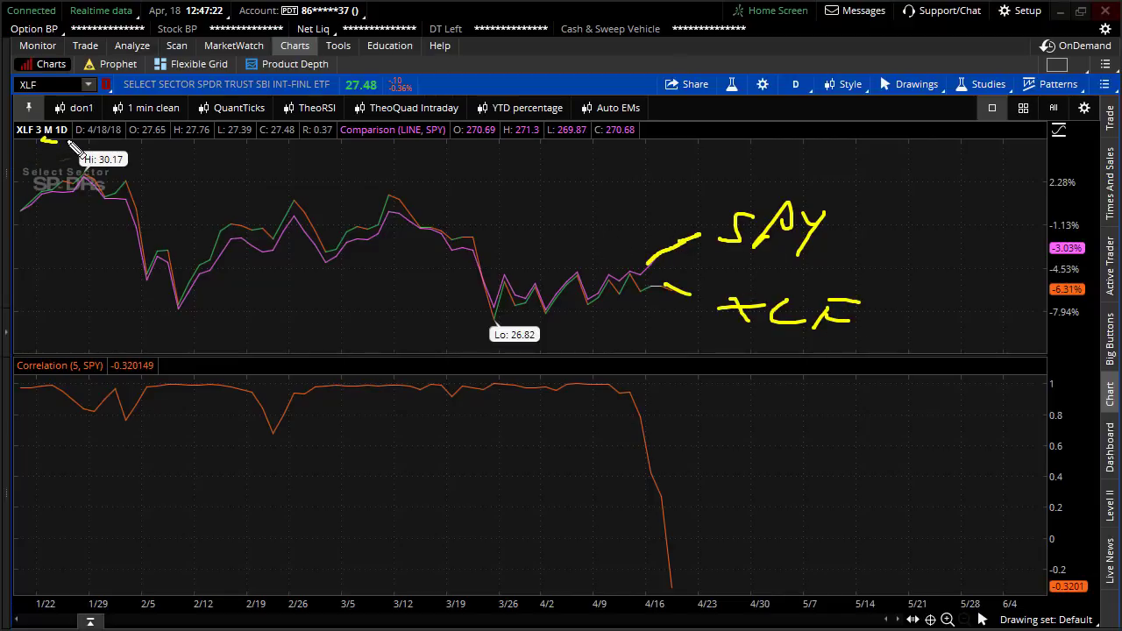
Underline the chart's 3-month timeframe label and trace the late-February and mid-March peaks of the two price lines.
{"action": "left_click_drag", "start_coordinate": [62, 144], "coordinate": [68, 139]}
{"action": "left_click_drag", "start_coordinate": [412, 221], "coordinate": [439, 238]}
{"action": "left_click_drag", "start_coordinate": [365, 235], "coordinate": [440, 228]}
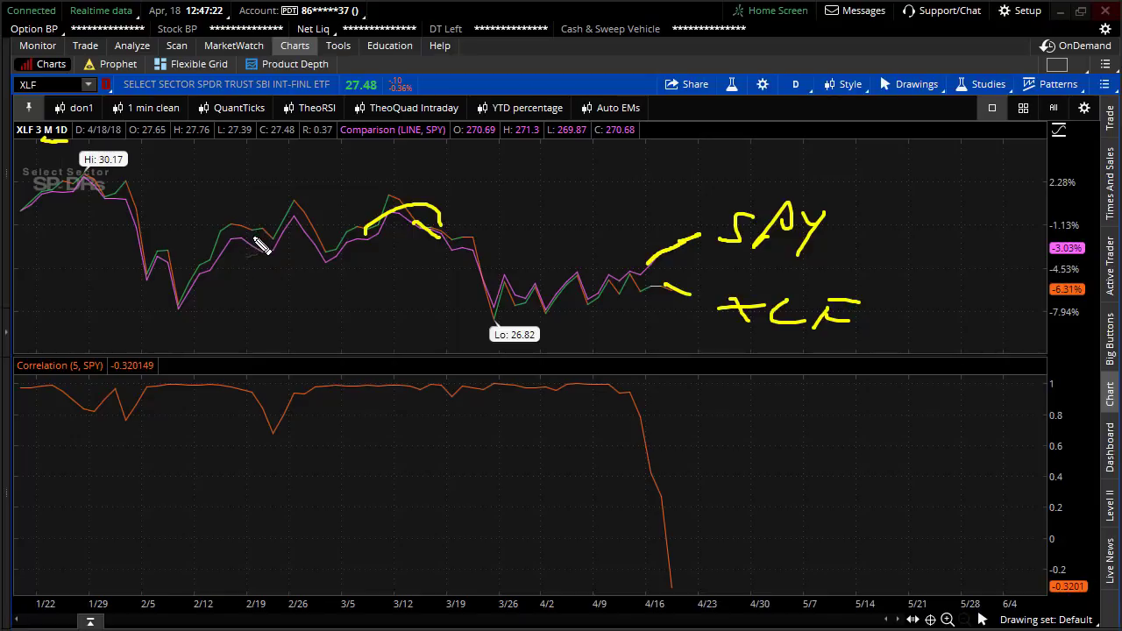
{"action": "mouse_move", "coordinate": [260, 231]}
{"action": "left_mouse_down"}
{"action": "mouse_move", "coordinate": [291, 219]}
{"action": "mouse_move", "coordinate": [326, 242]}
{"action": "left_mouse_up"}
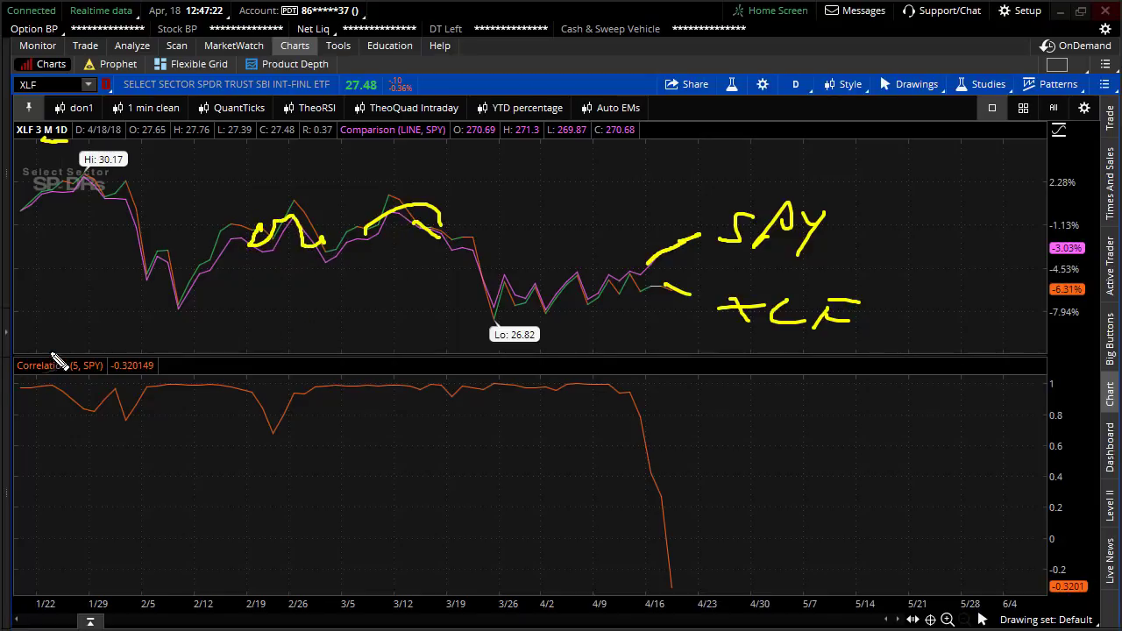
Circle the Correlation (5, SPY) study label and mark its scale limits +1 and -1 beside the correlation plot.
{"action": "left_click_drag", "start_coordinate": [53, 359], "coordinate": [77, 368]}
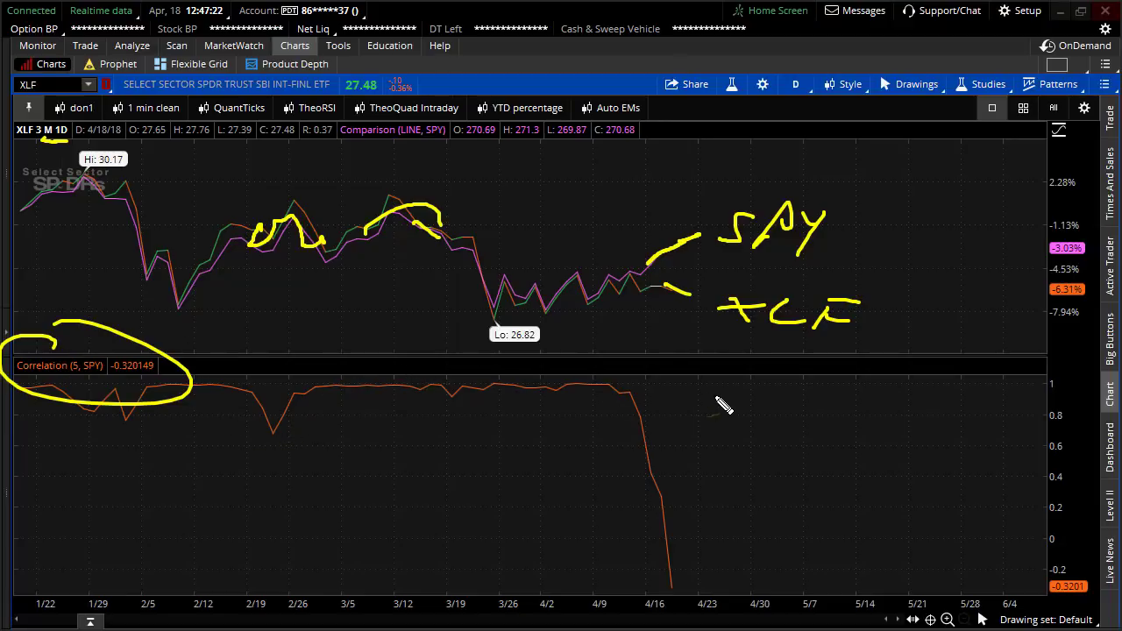
{"action": "left_click_drag", "start_coordinate": [714, 392], "coordinate": [744, 393]}
{"action": "left_click_drag", "start_coordinate": [755, 379], "coordinate": [752, 403]}
{"action": "left_click_drag", "start_coordinate": [725, 578], "coordinate": [769, 586]}
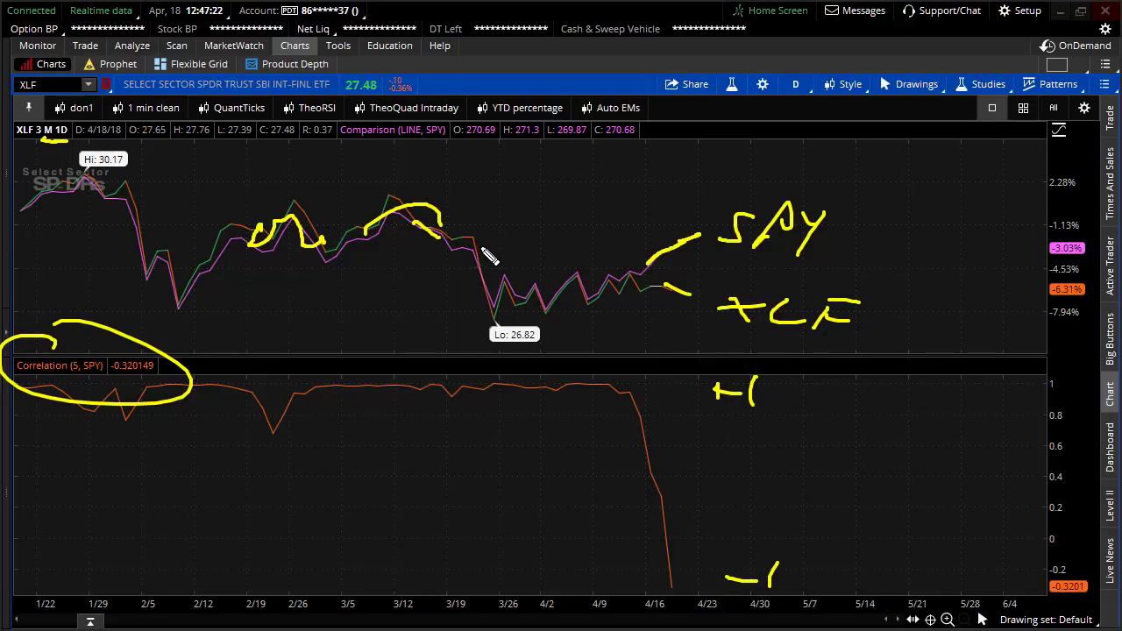
Draw linked loops on the March correlation line, mark the XLF symbol, trace the line from February to mid-April, and clear the annotations.
{"action": "mouse_move", "coordinate": [384, 403]}
{"action": "left_mouse_down"}
{"action": "mouse_move", "coordinate": [407, 390]}
{"action": "mouse_move", "coordinate": [473, 395]}
{"action": "mouse_move", "coordinate": [491, 413]}
{"action": "mouse_move", "coordinate": [524, 399]}
{"action": "left_mouse_up"}
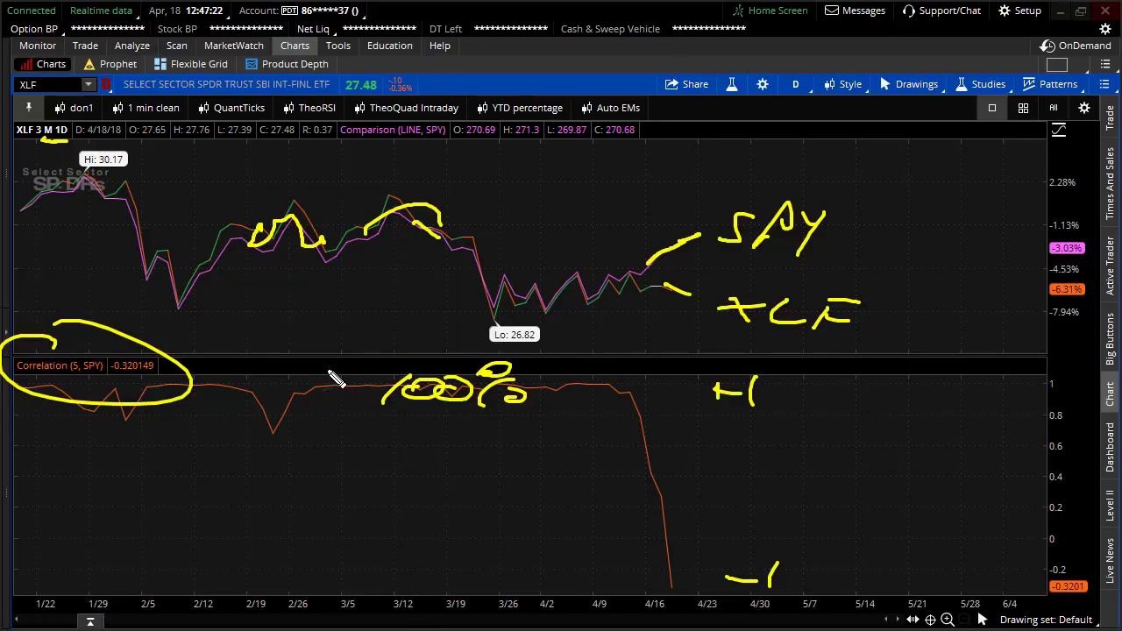
{"action": "mouse_move", "coordinate": [35, 119]}
{"action": "left_mouse_down"}
{"action": "mouse_move", "coordinate": [83, 122]}
{"action": "mouse_move", "coordinate": [31, 110]}
{"action": "left_mouse_up"}
{"action": "mouse_move", "coordinate": [148, 400]}
{"action": "left_mouse_down"}
{"action": "mouse_move", "coordinate": [534, 403]}
{"action": "mouse_move", "coordinate": [630, 391]}
{"action": "left_mouse_up"}
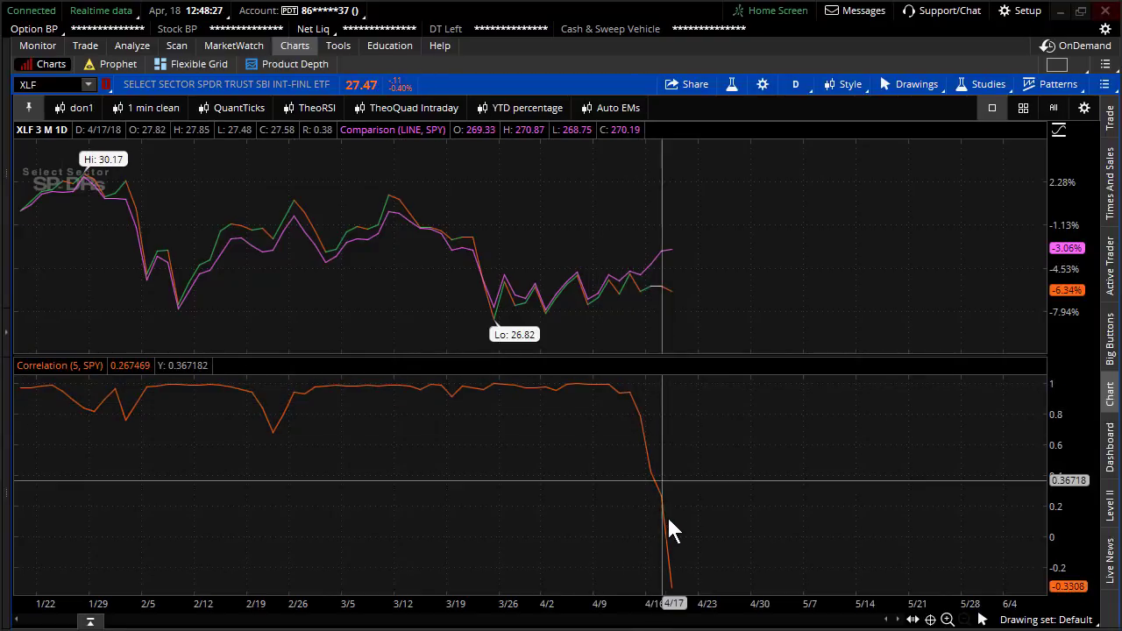
Set the XLF/SPY comparison chart to the 1 Y : 1D timeframe and show the watchlist sidebar again.
{"action": "left_click", "coordinate": [801, 86]}
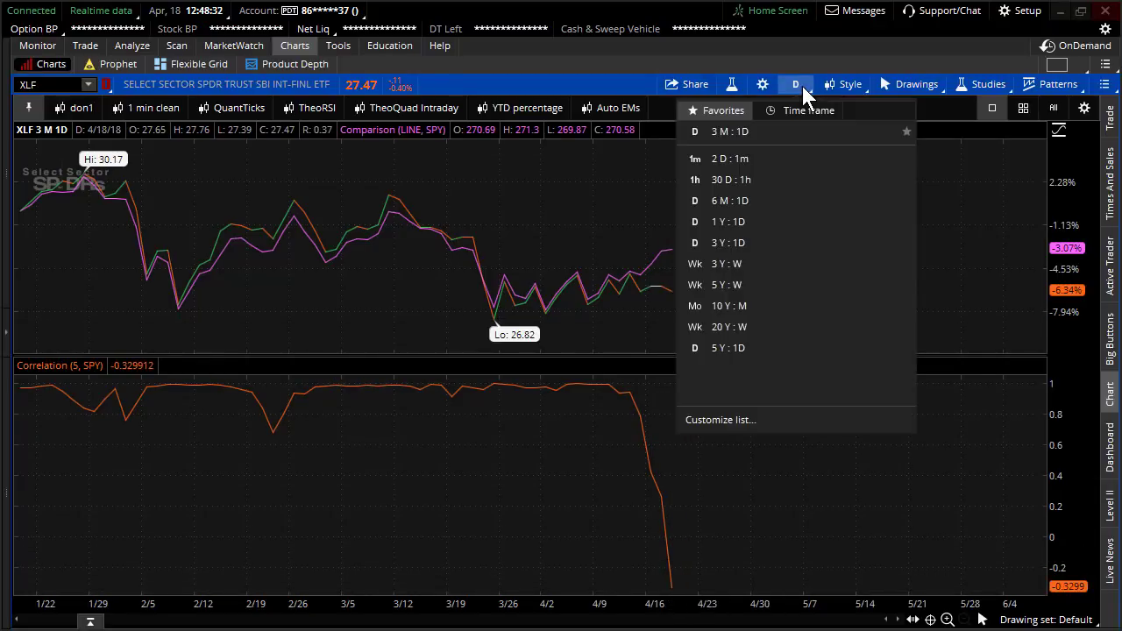
{"action": "left_click", "coordinate": [782, 230]}
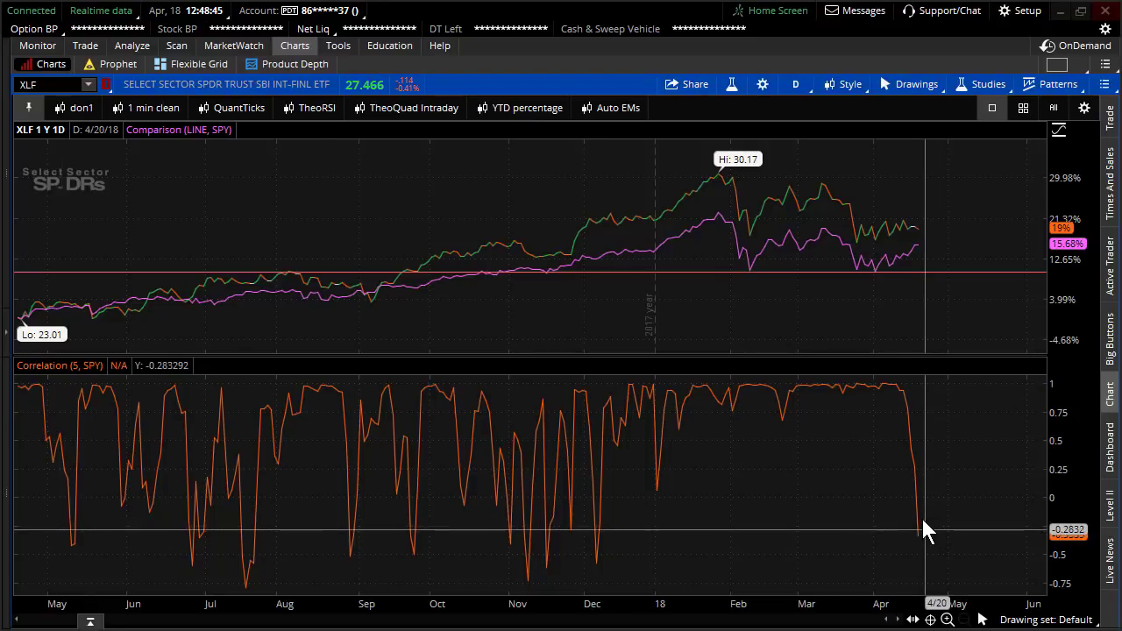
{"action": "left_click", "coordinate": [6, 347]}
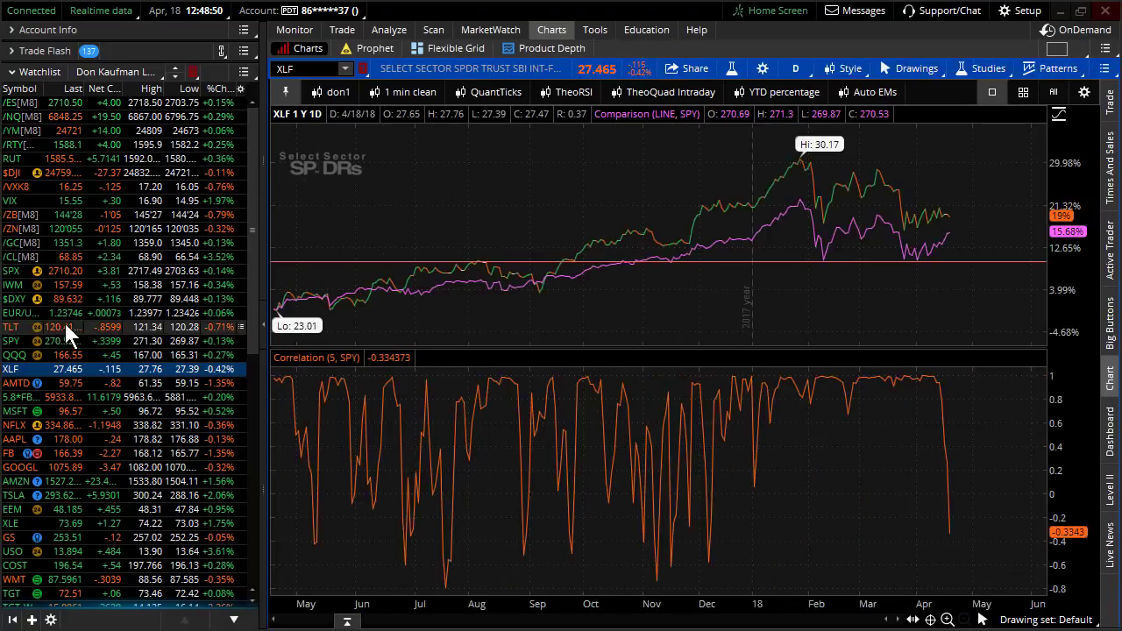
Load the don1 chart layout for XLF and zoom in on the candles from late January to April.
{"action": "left_click", "coordinate": [408, 91]}
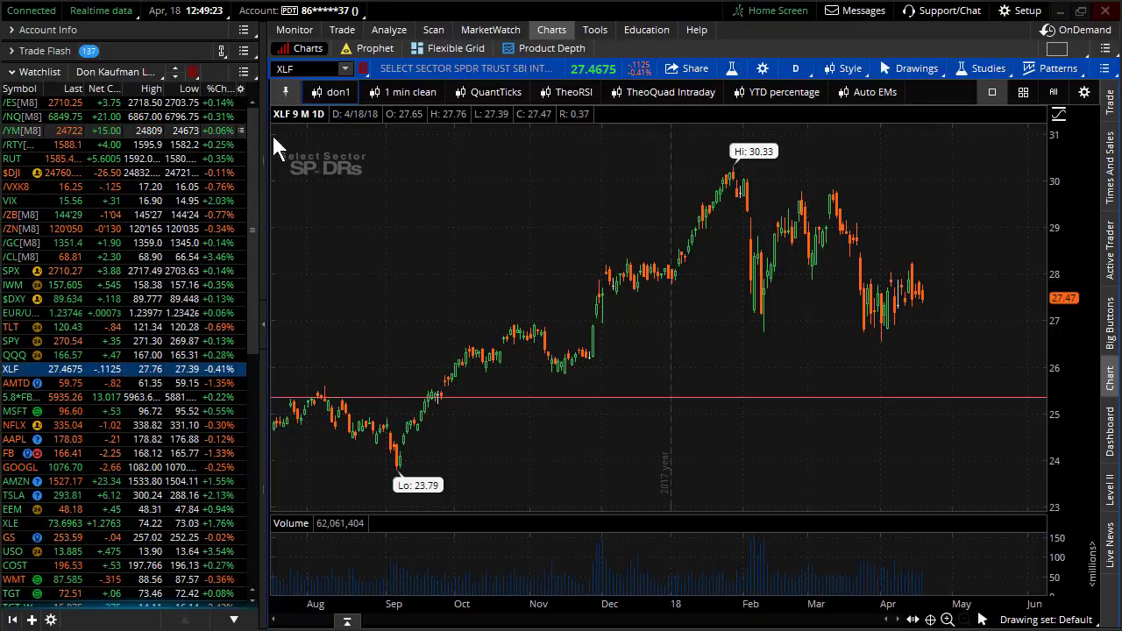
{"action": "left_click_drag", "start_coordinate": [730, 325], "coordinate": [985, 337]}
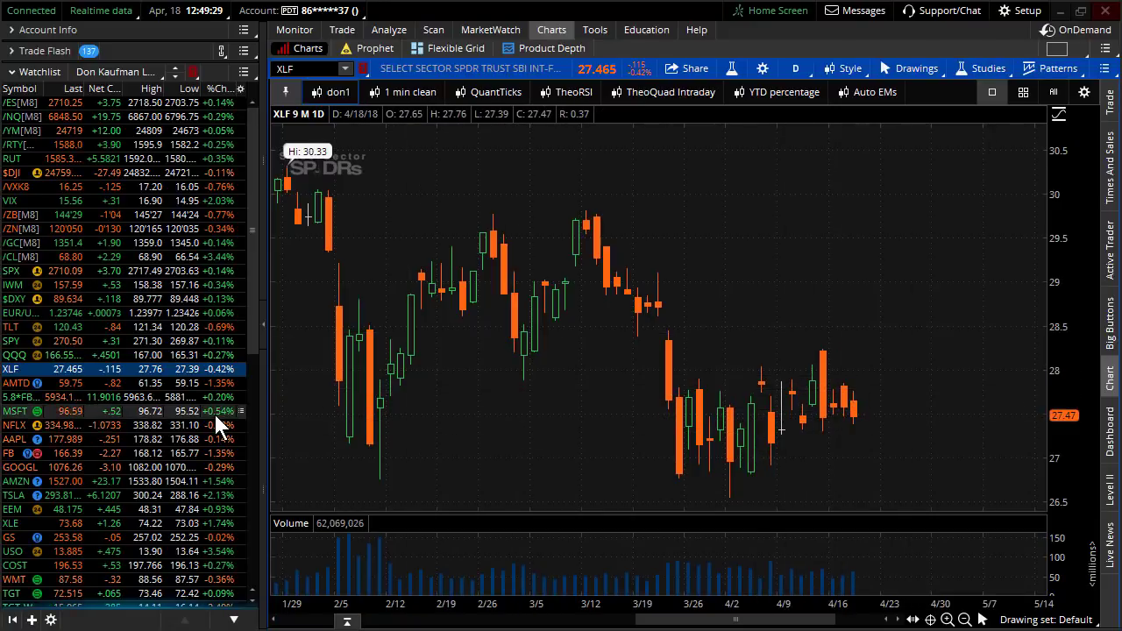
Open the BAC chart from the watchlist and zoom in on its daily candles from late January to April.
{"action": "scroll", "coordinate": [216, 419], "scroll_direction": "down", "scroll_amount": 5}
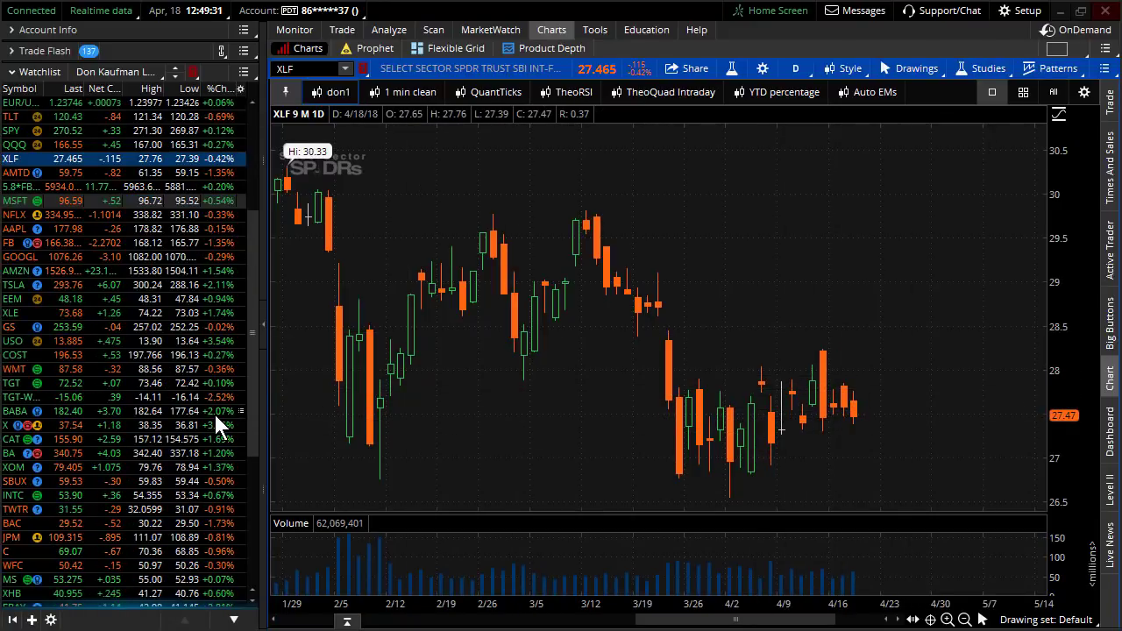
{"action": "scroll", "coordinate": [216, 421], "scroll_direction": "down", "scroll_amount": 2}
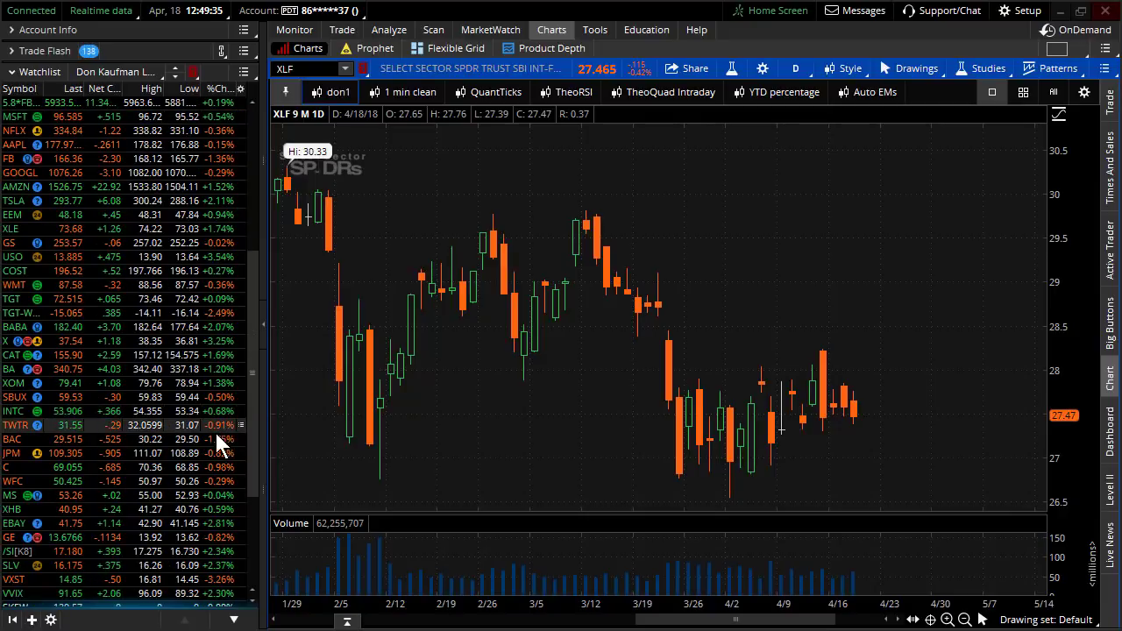
{"action": "left_click", "coordinate": [202, 436]}
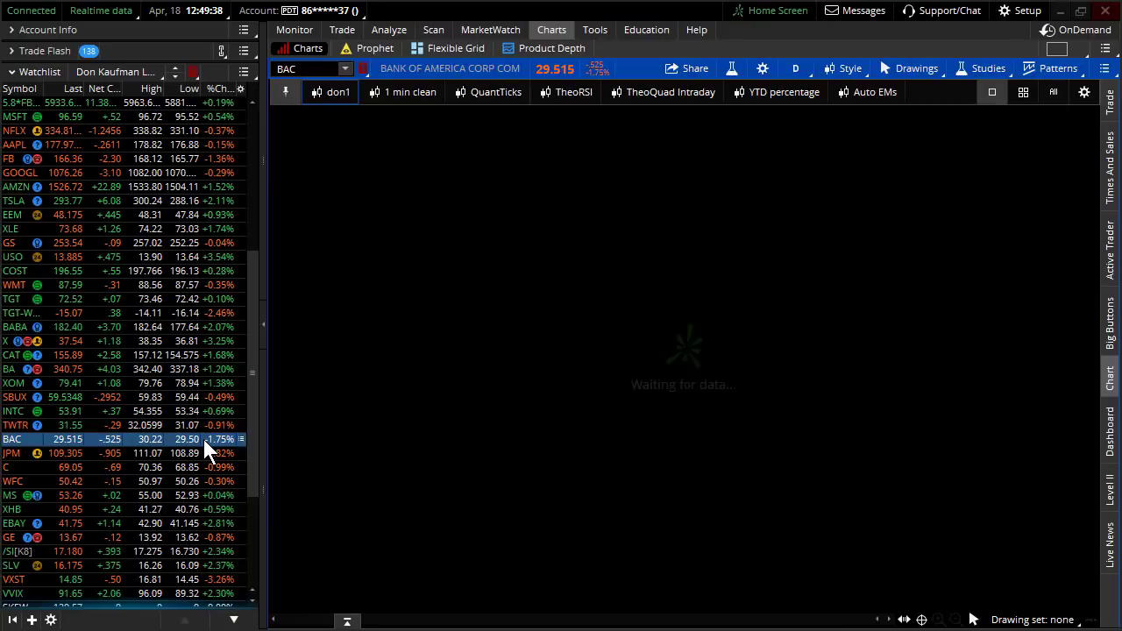
{"action": "mouse_move", "coordinate": [712, 286]}
{"action": "left_mouse_down"}
{"action": "mouse_move", "coordinate": [1008, 263]}
{"action": "mouse_move", "coordinate": [1017, 271]}
{"action": "left_mouse_up"}
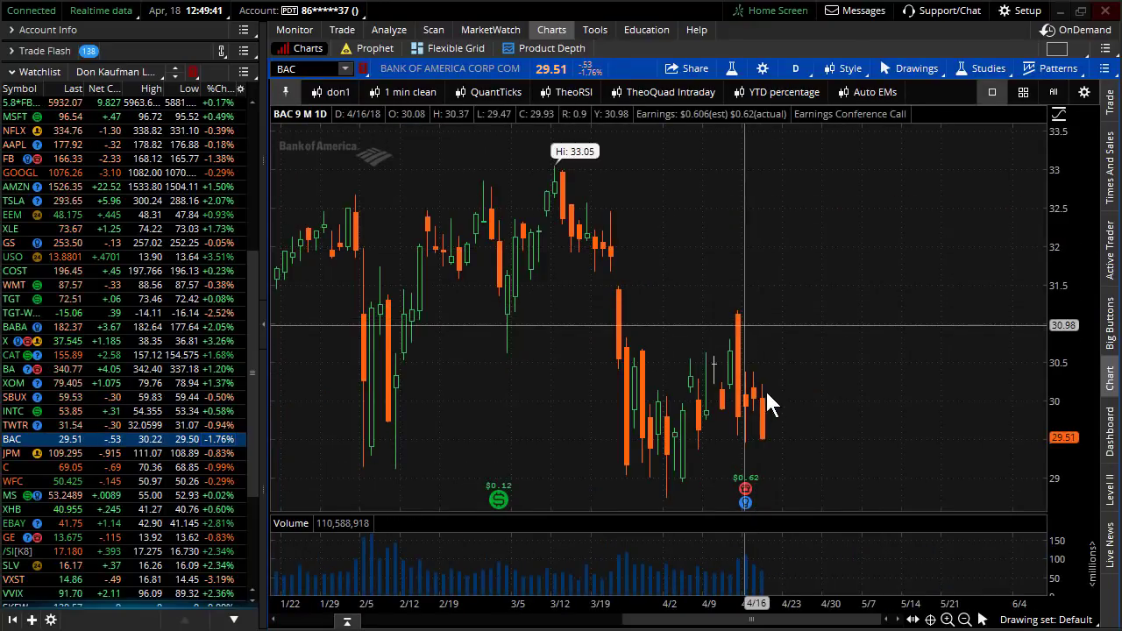
Review the daily charts of JPM, C and WFC from the watchlist, zooming JPM in on March and April.
{"action": "left_click", "coordinate": [120, 453]}
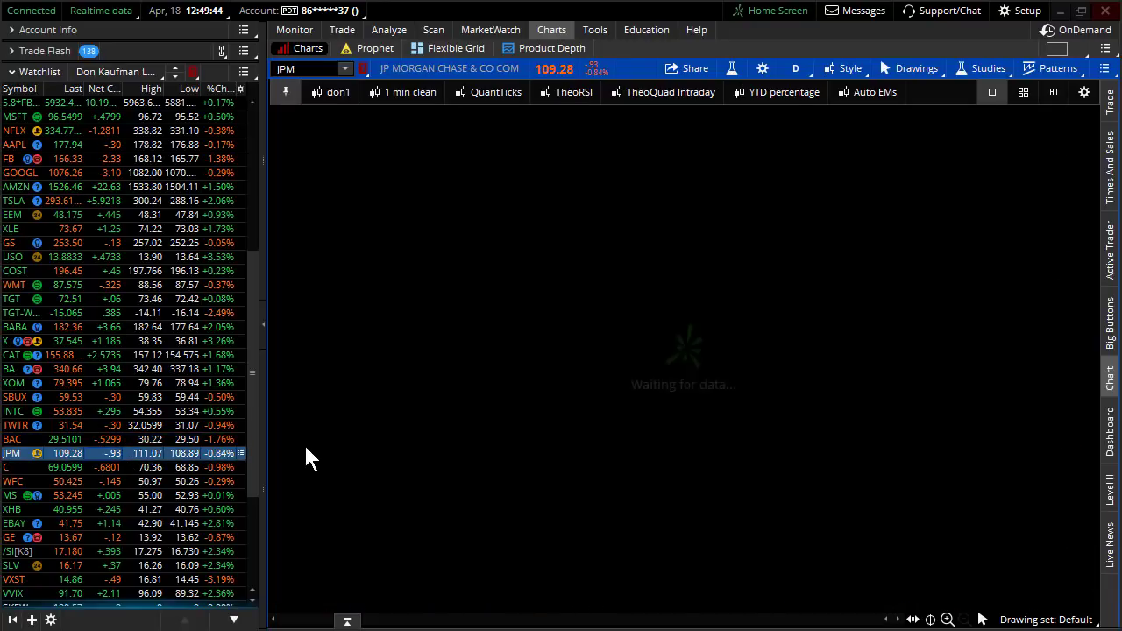
{"action": "left_click_drag", "start_coordinate": [748, 368], "coordinate": [1043, 307]}
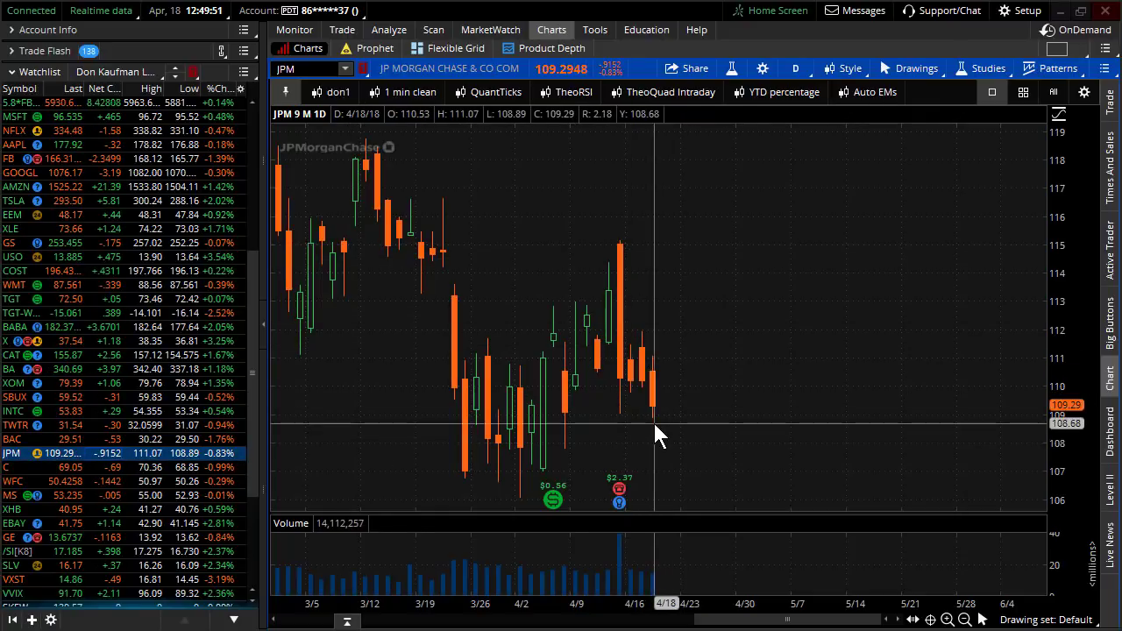
{"action": "left_click", "coordinate": [154, 469]}
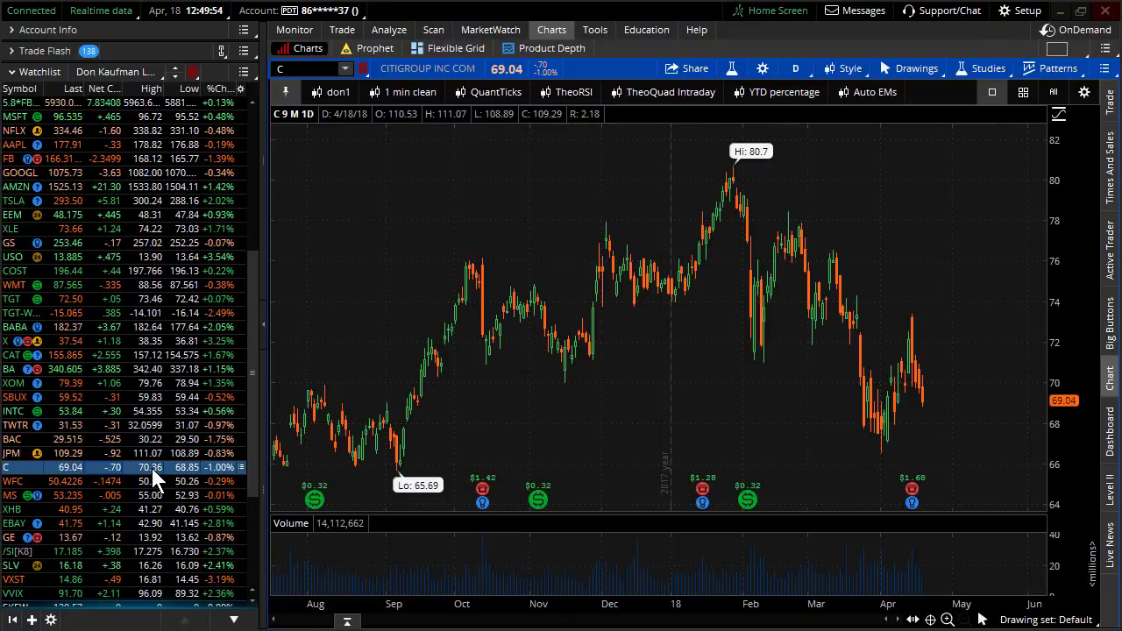
{"action": "left_click", "coordinate": [140, 481]}
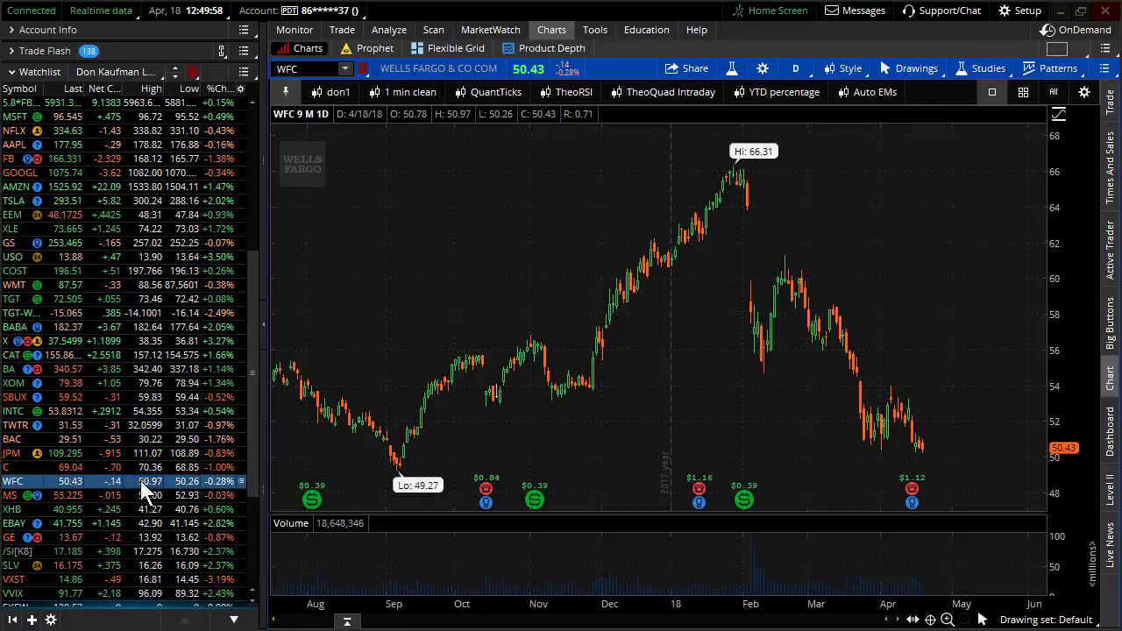
Open the MS chart, zoom in on its daily candles from February to April, and switch it to the 1 min clean layout.
{"action": "left_click", "coordinate": [144, 494]}
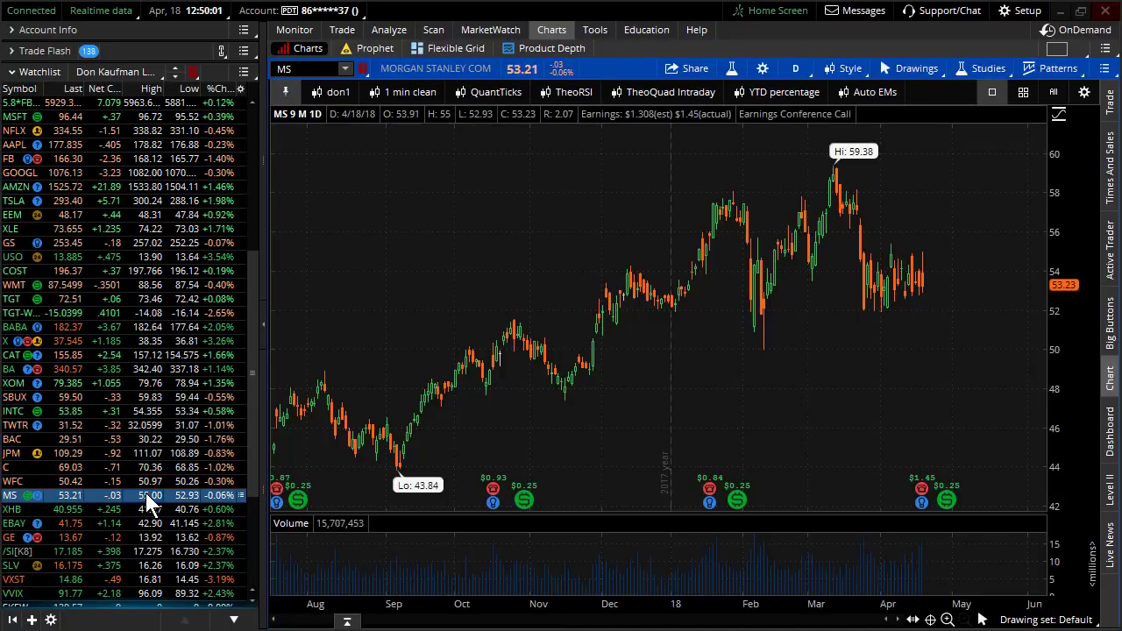
{"action": "left_click_drag", "start_coordinate": [751, 351], "coordinate": [1043, 351]}
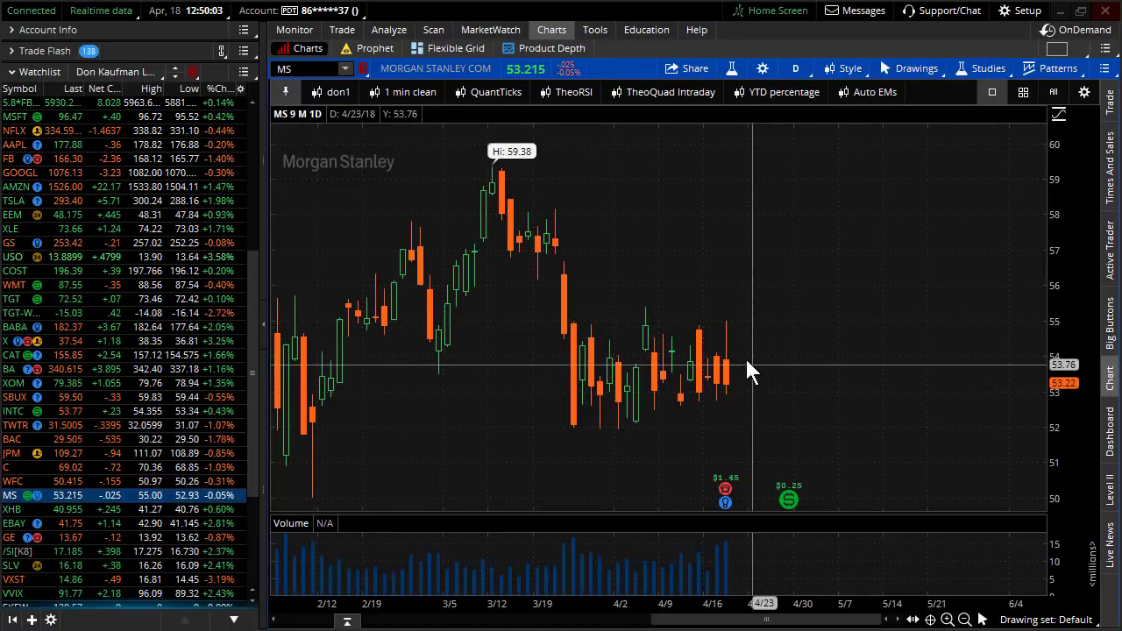
{"action": "left_click", "coordinate": [432, 93]}
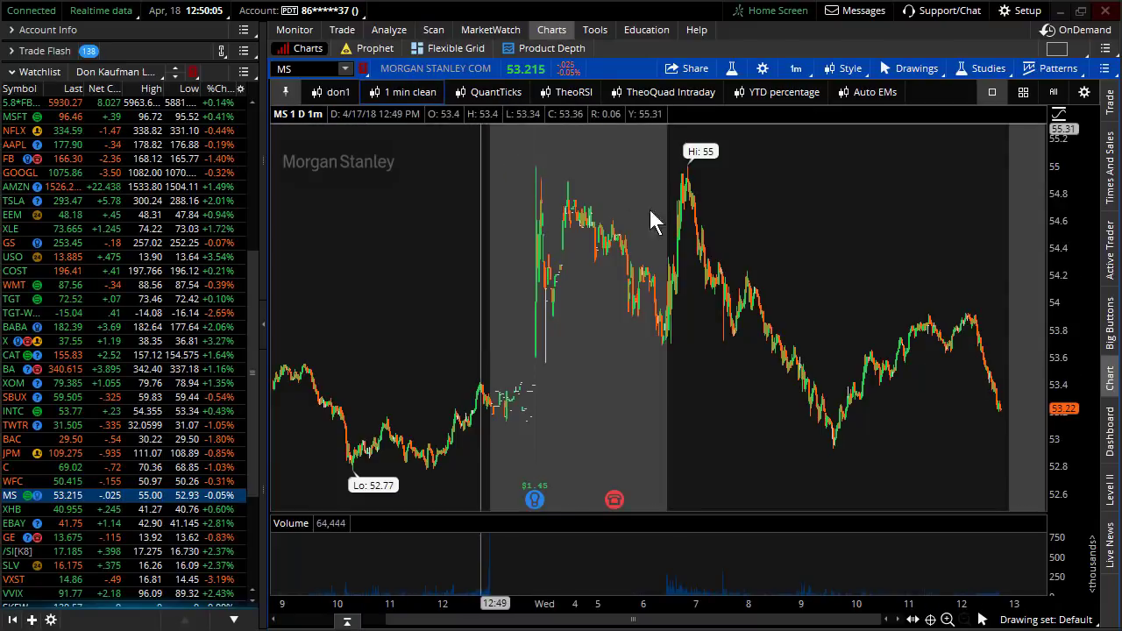
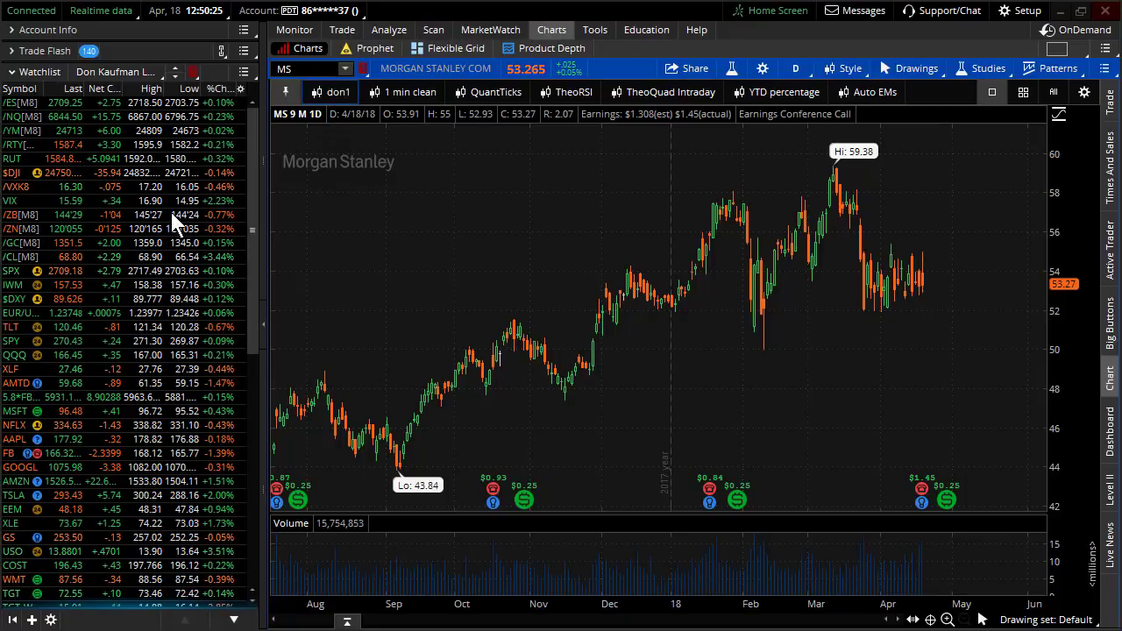
View the /ZB and XLF charts in the don1 layout, and the /ES and AMZN charts in the 1 min clean layout.
{"action": "scroll", "coordinate": [930, 370], "scroll_direction": "up", "scroll_amount": 5}
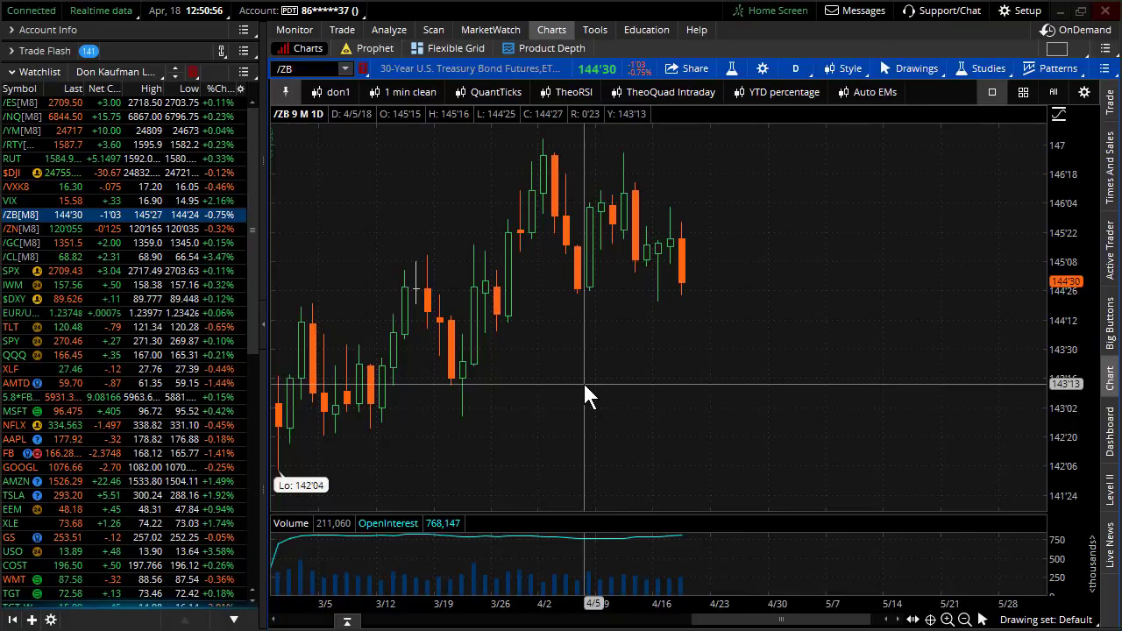
{"action": "left_click", "coordinate": [128, 369]}
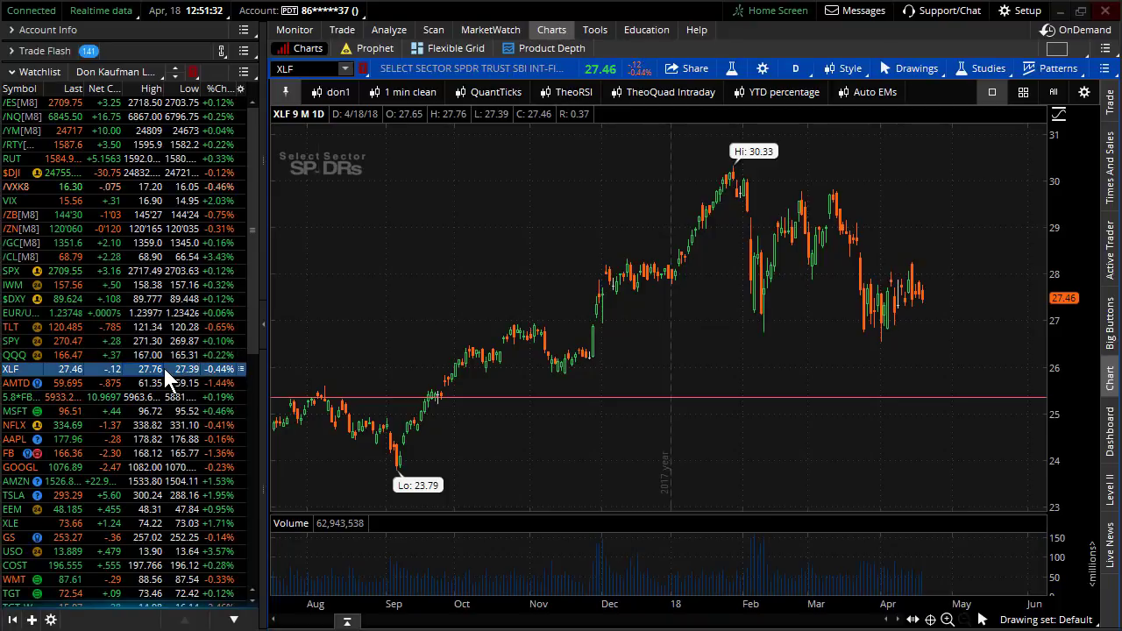
{"action": "left_click", "coordinate": [127, 102]}
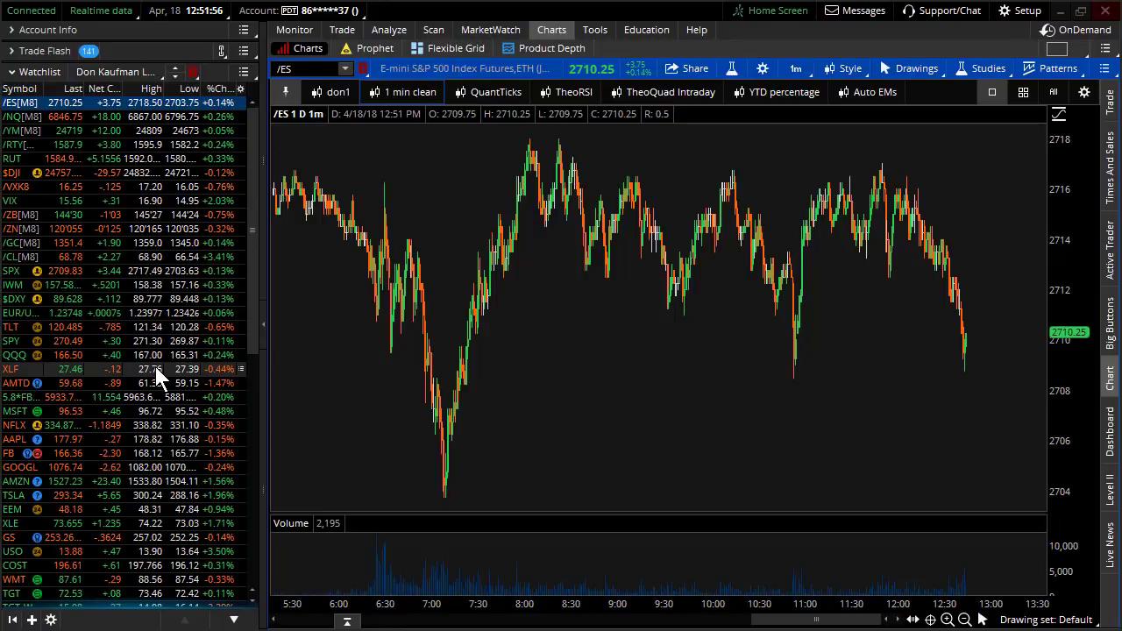
{"action": "left_click", "coordinate": [161, 481]}
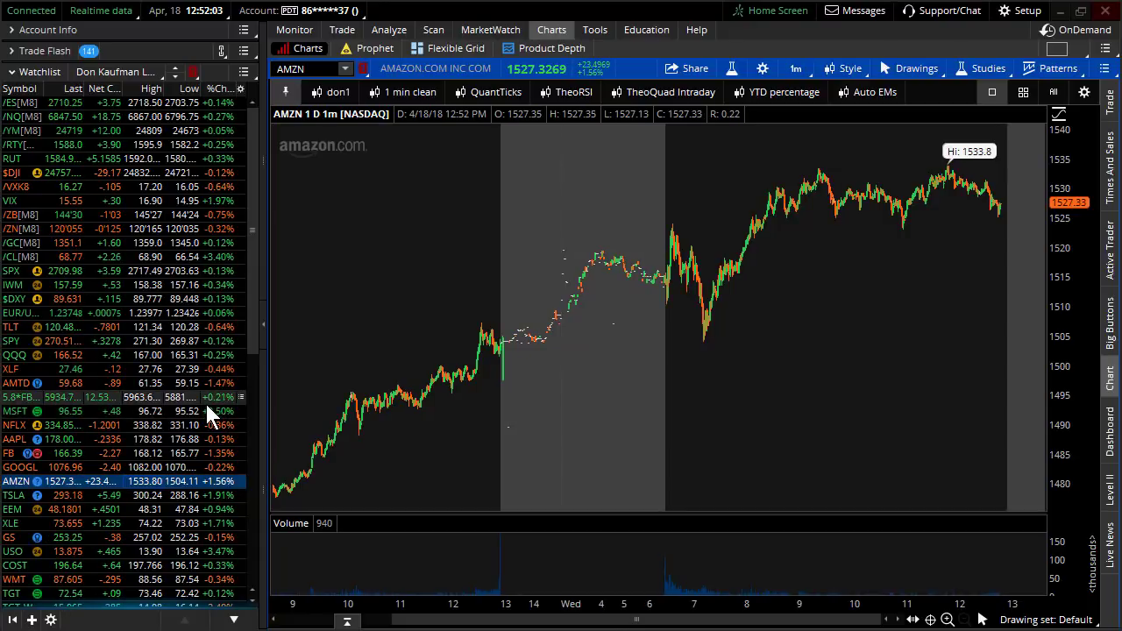
Open the MarketWatch visualization as Index Watch and load the public S&P 100 watchlist.
{"action": "left_click", "coordinate": [513, 32]}
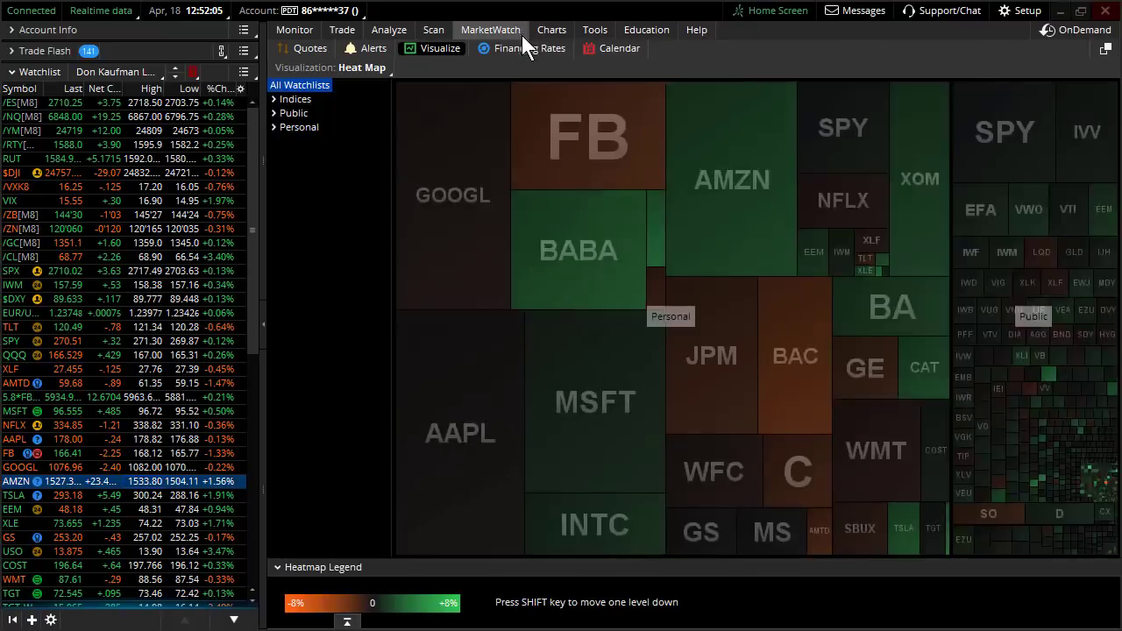
{"action": "left_click", "coordinate": [321, 66]}
{"action": "left_click", "coordinate": [327, 114]}
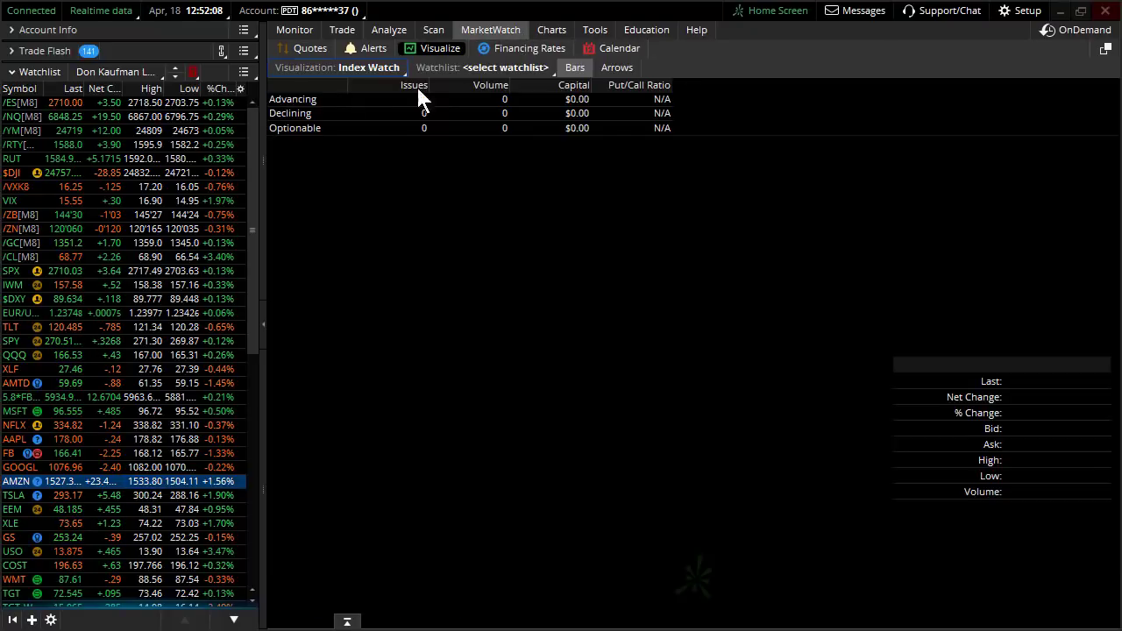
{"action": "left_click", "coordinate": [475, 67]}
{"action": "mouse_move", "coordinate": [508, 268]}
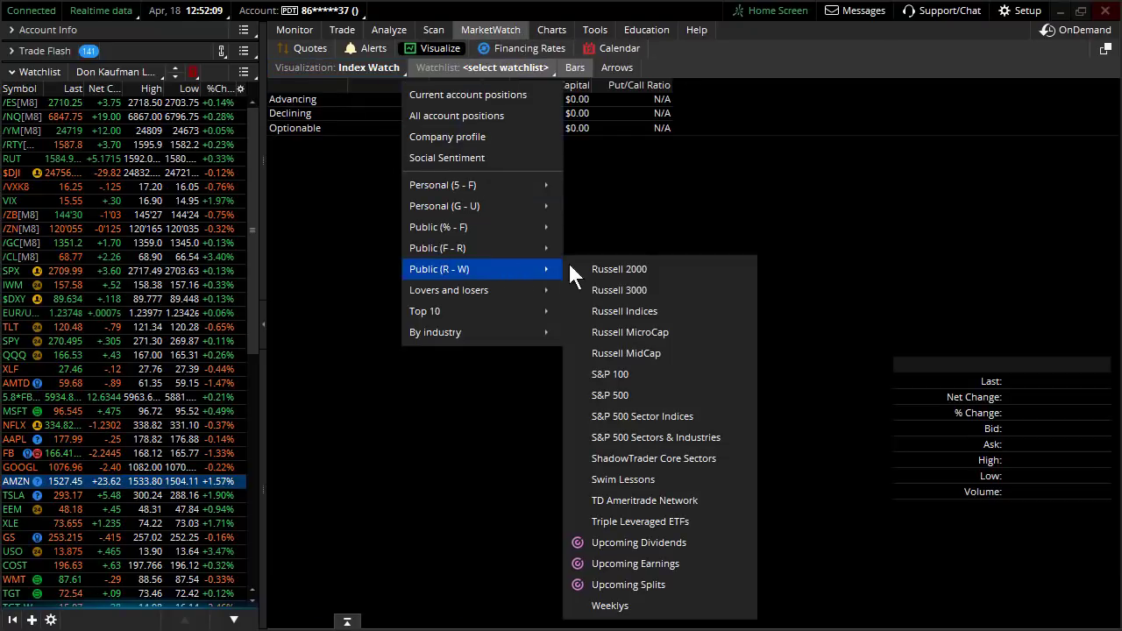
{"action": "left_click", "coordinate": [637, 371]}
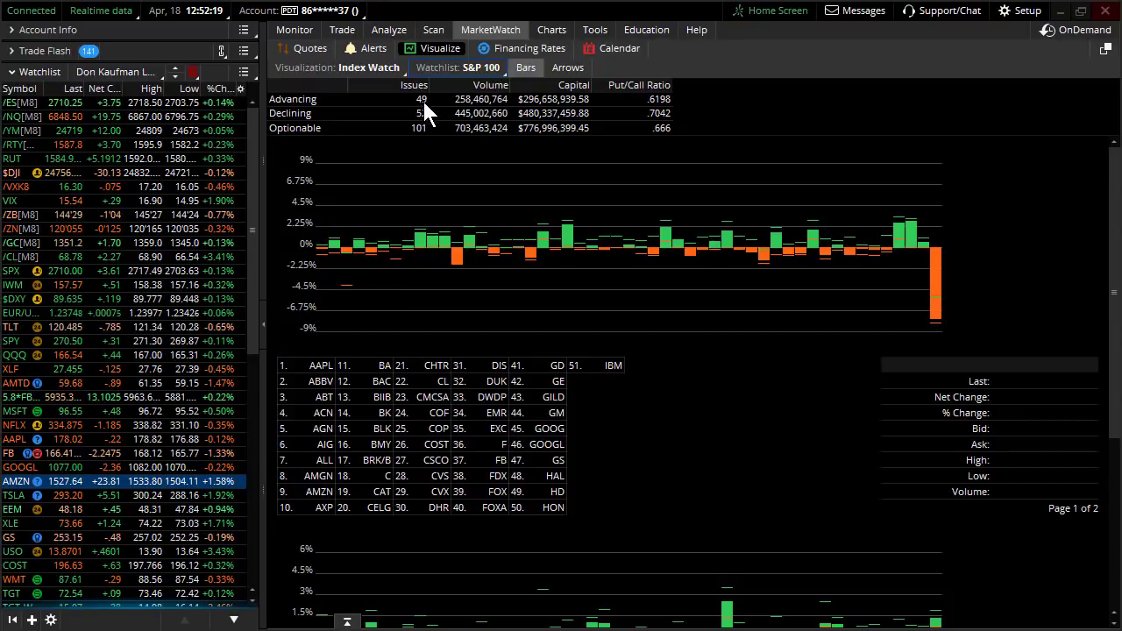
Review the XLF and XLE daily charts in the don1 layout, zooming XLE in on January to April.
{"action": "left_click", "coordinate": [553, 31]}
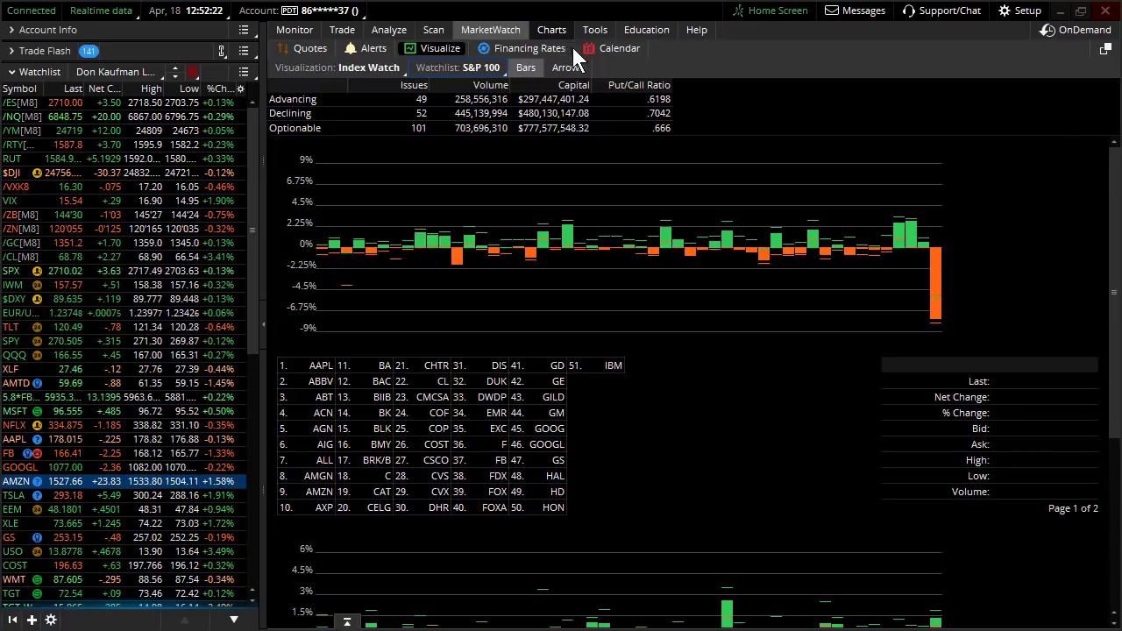
{"action": "left_click", "coordinate": [329, 92]}
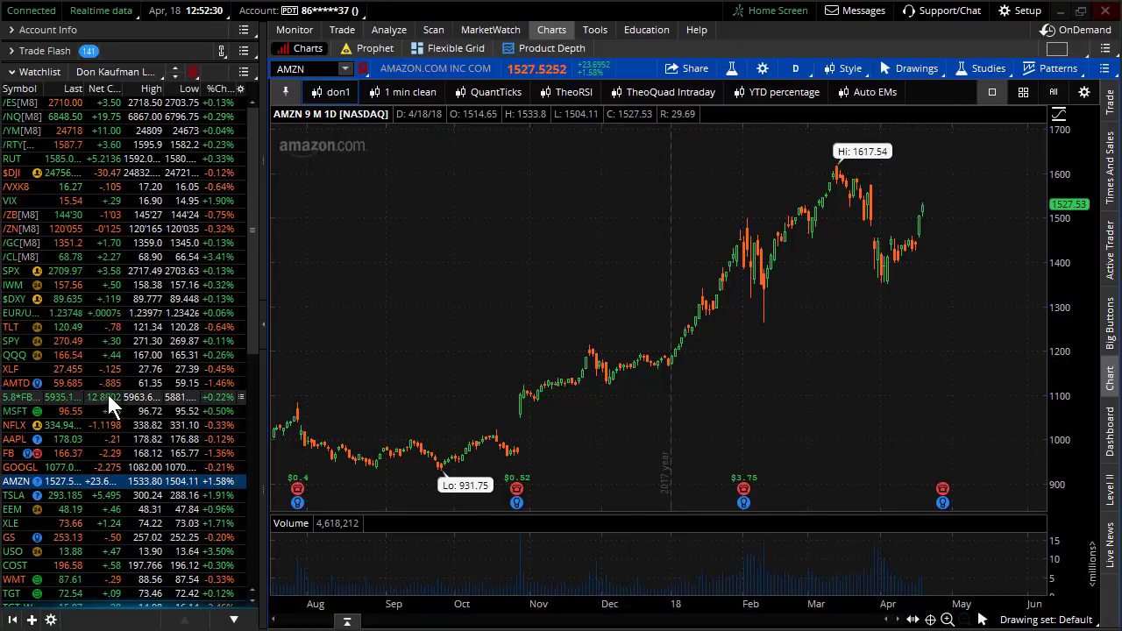
{"action": "left_click", "coordinate": [129, 370]}
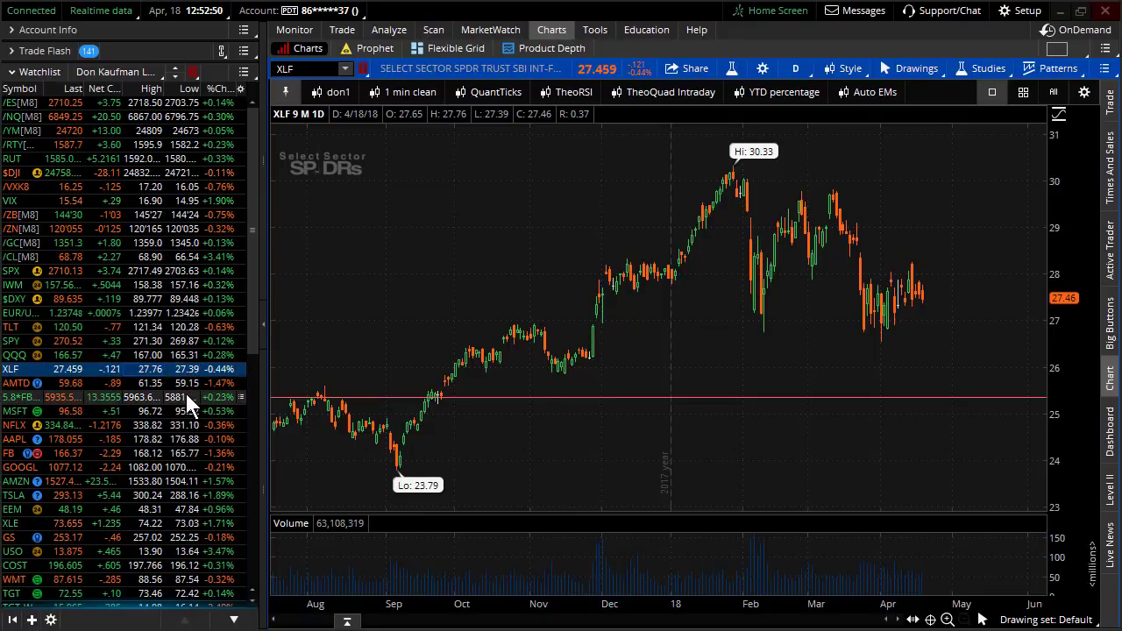
{"action": "left_click", "coordinate": [132, 523]}
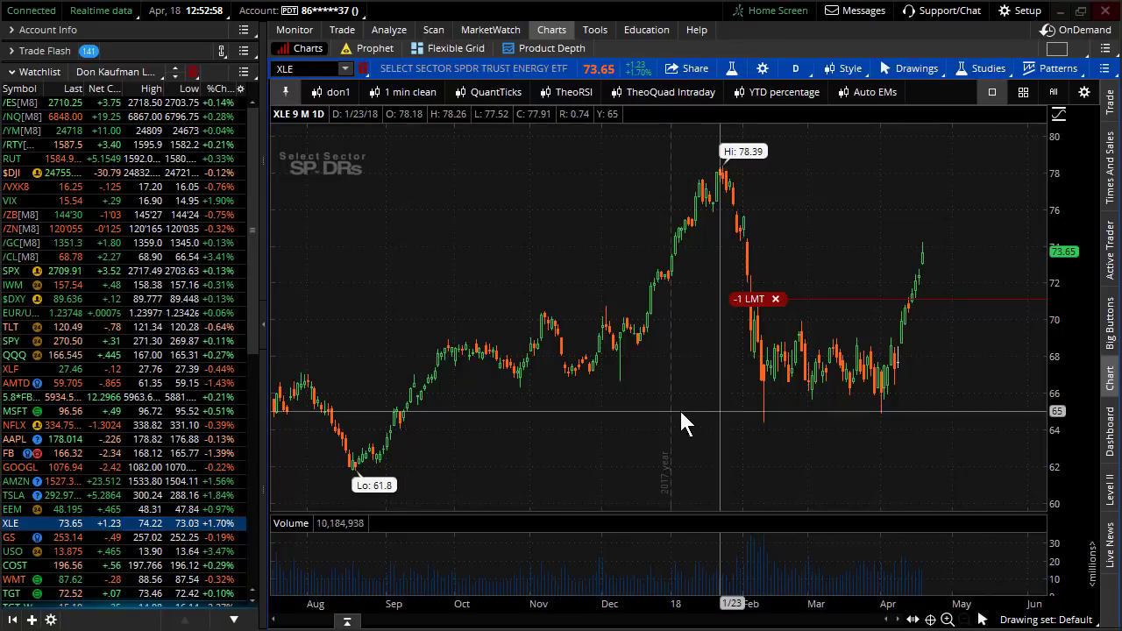
{"action": "left_click_drag", "start_coordinate": [663, 403], "coordinate": [1043, 416]}
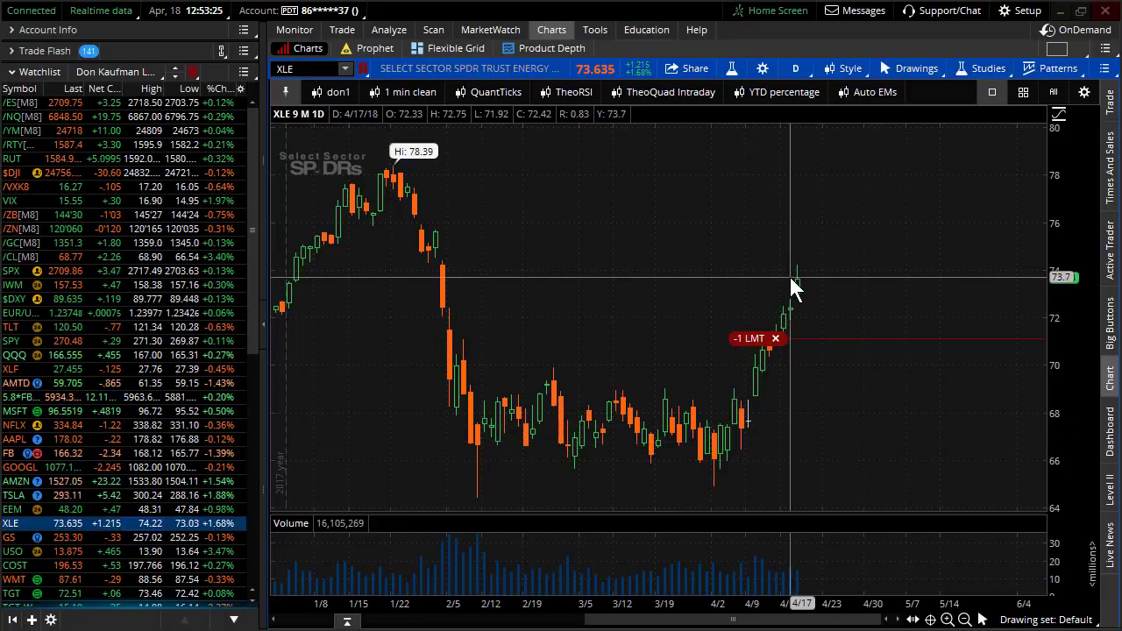
Open the XLE option chain with the order sections collapsed and expand the 25 MAY 18 weekly expiration.
{"action": "left_click", "coordinate": [343, 31]}
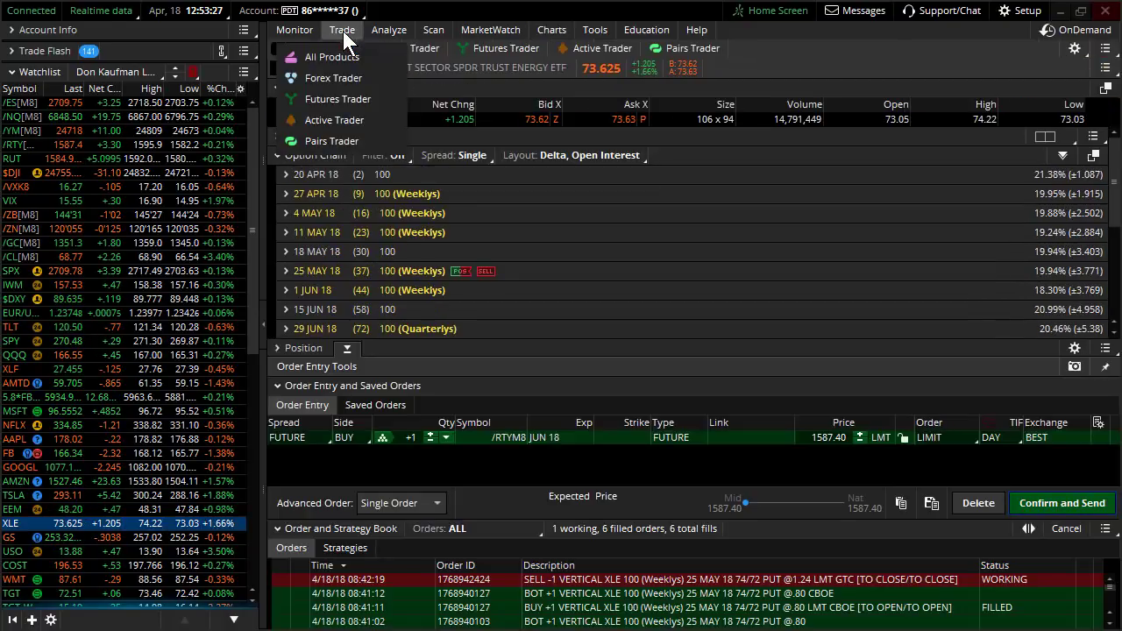
{"action": "left_click", "coordinate": [297, 388]}
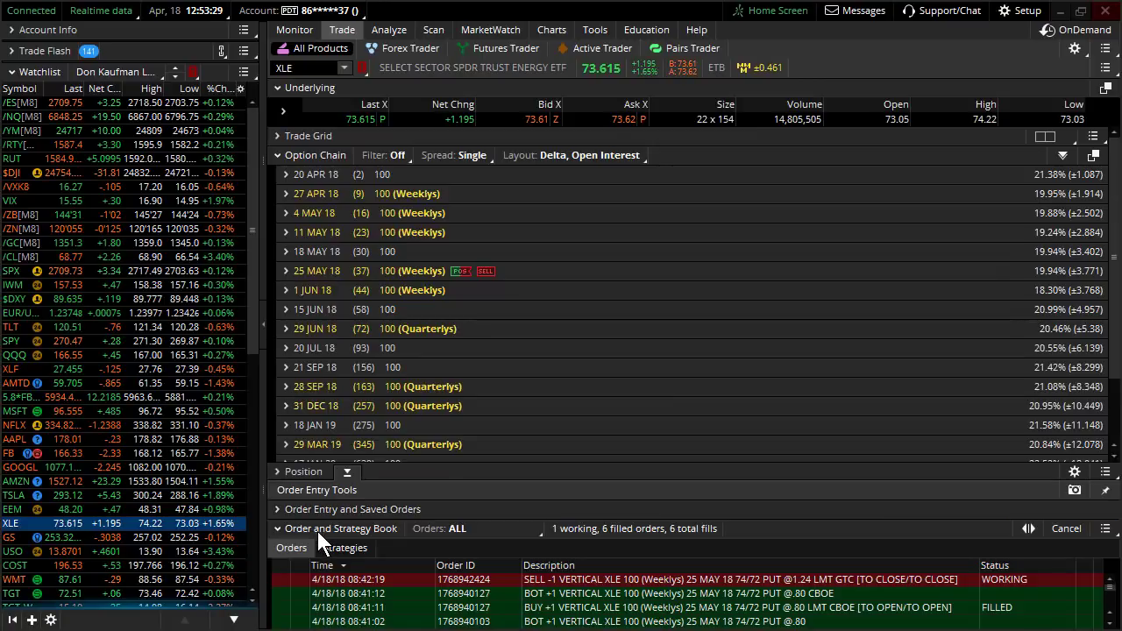
{"action": "left_click", "coordinate": [314, 529]}
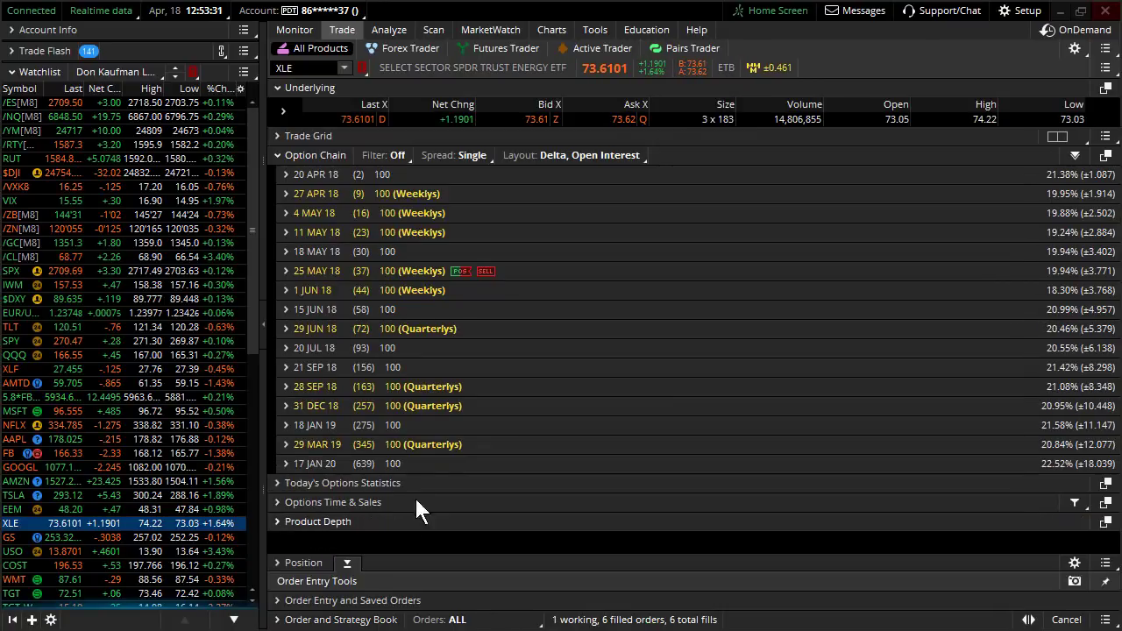
{"action": "left_click", "coordinate": [287, 271]}
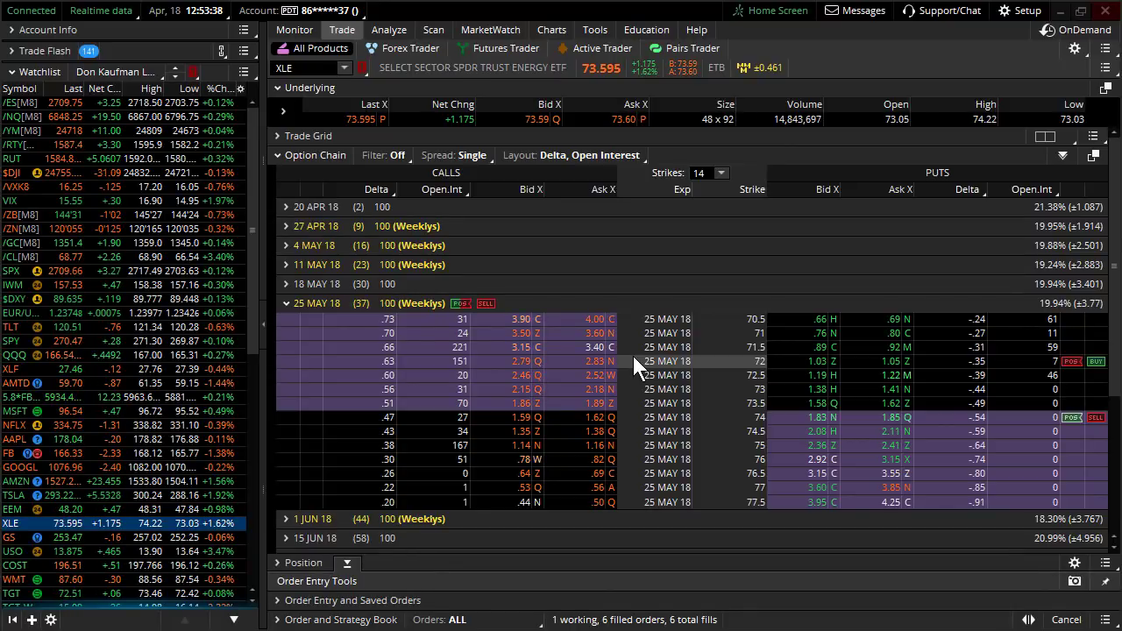
Check the XLE daily chart against its 25 MAY 18 option chain and hide the watchlist sidebar.
{"action": "left_click", "coordinate": [560, 30]}
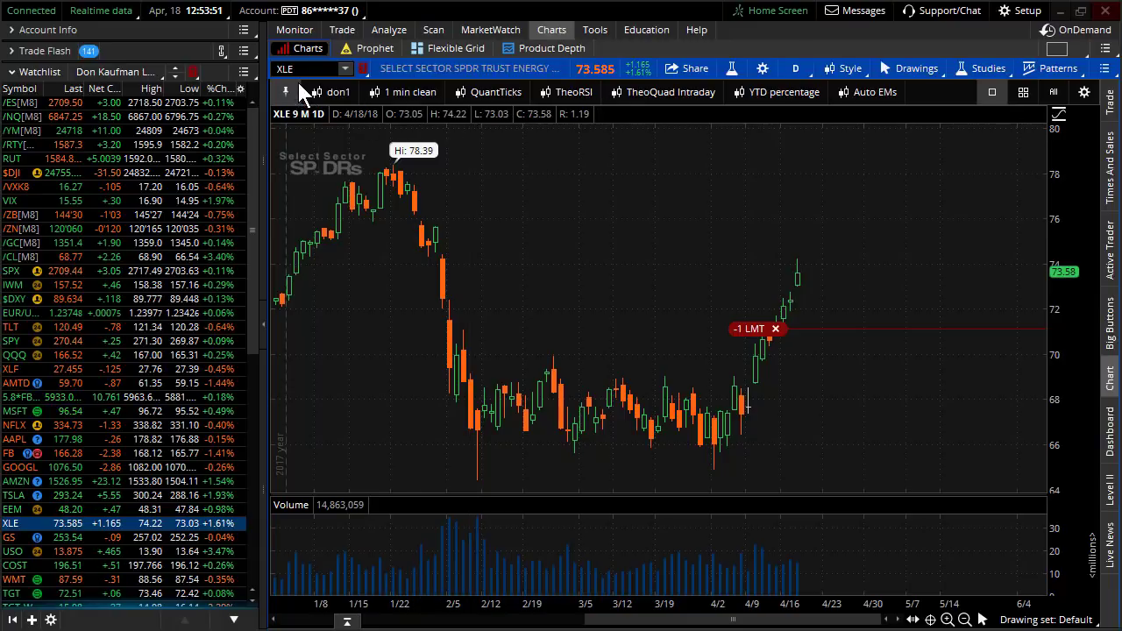
{"action": "left_click", "coordinate": [342, 30]}
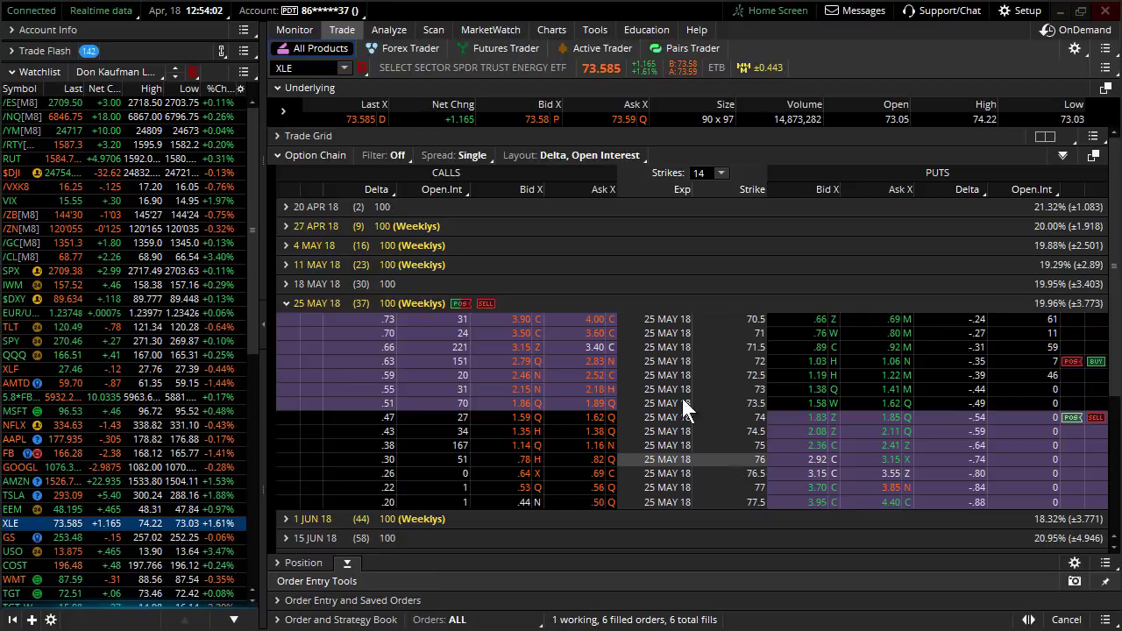
{"action": "left_click", "coordinate": [262, 317]}
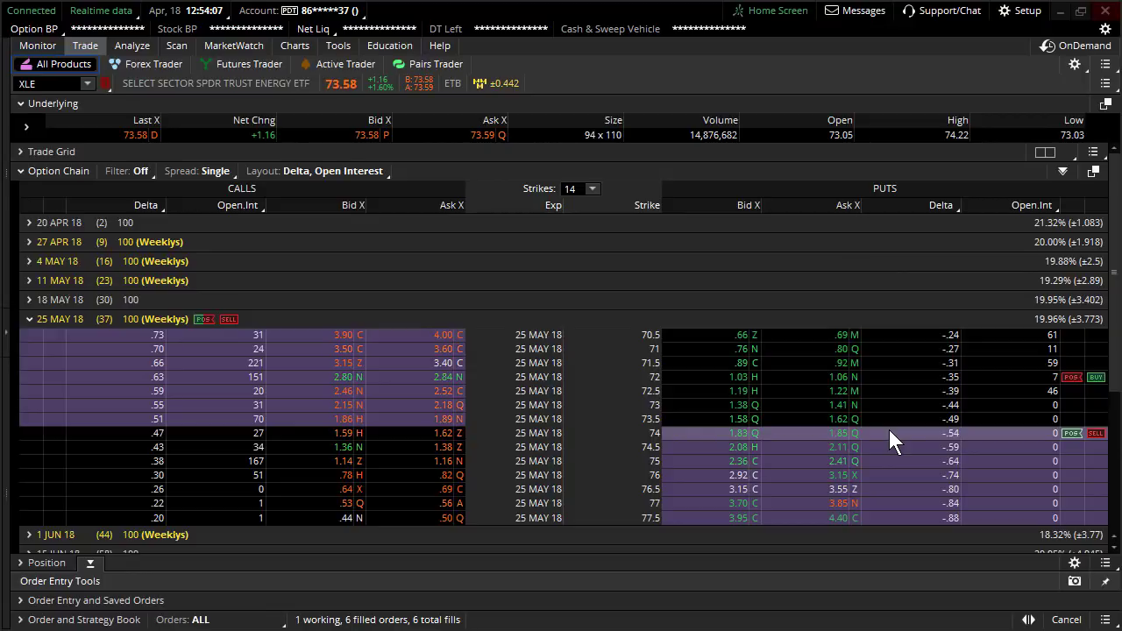
Examine XLE in the YTD percentage and don1 layouts, comparing its April candles with the implied volatility in the option chain.
{"action": "left_click", "coordinate": [294, 46]}
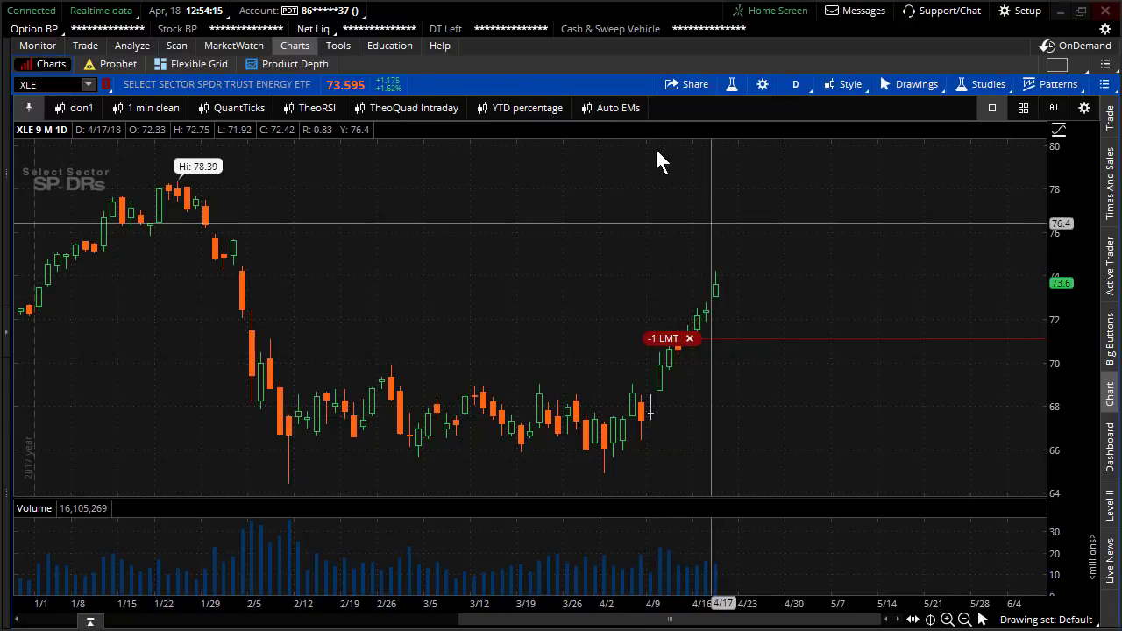
{"action": "left_click", "coordinate": [526, 107]}
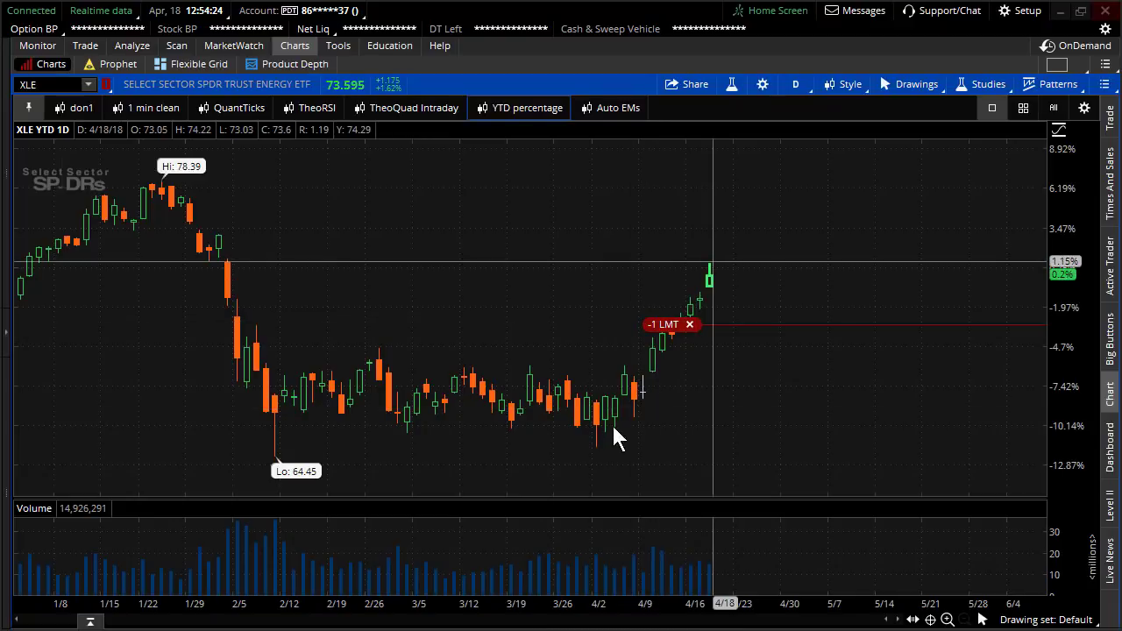
{"action": "left_click", "coordinate": [90, 111]}
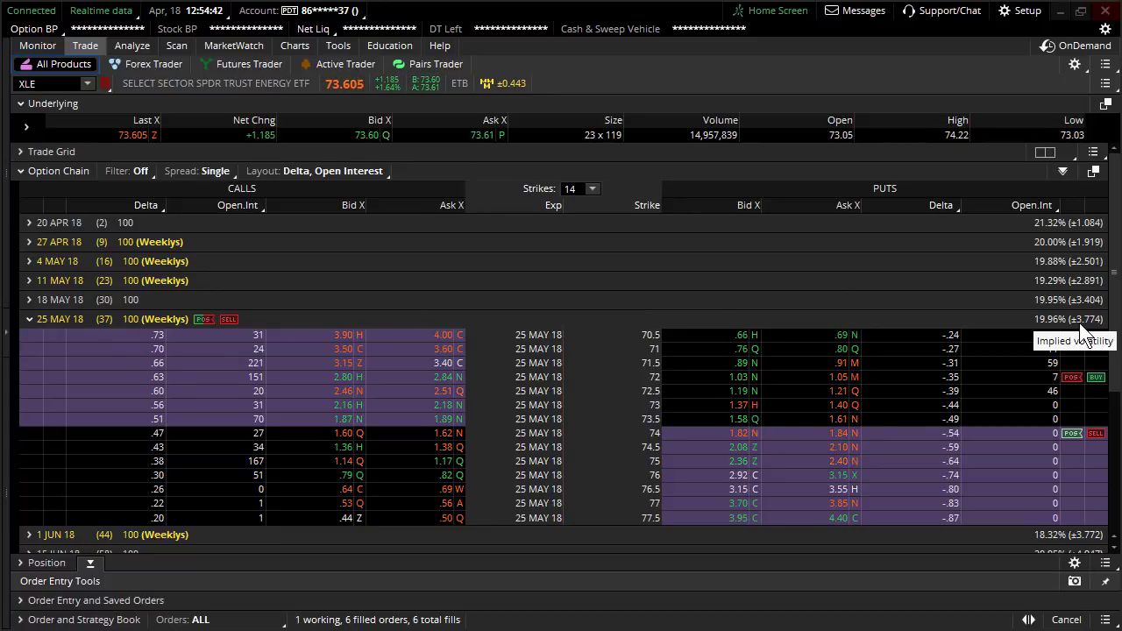
{"action": "left_click", "coordinate": [294, 46]}
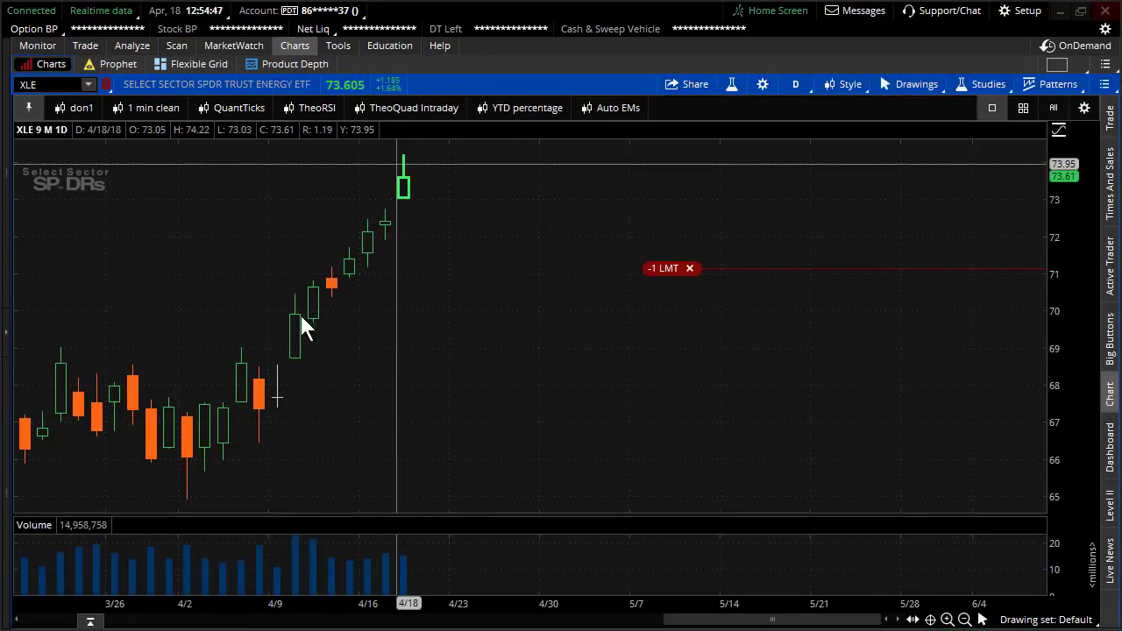
Set up a one-lot XLE 25 MAY 18 74/72 put vertical buy order, then collapse the order entry section.
{"action": "left_click", "coordinate": [93, 49]}
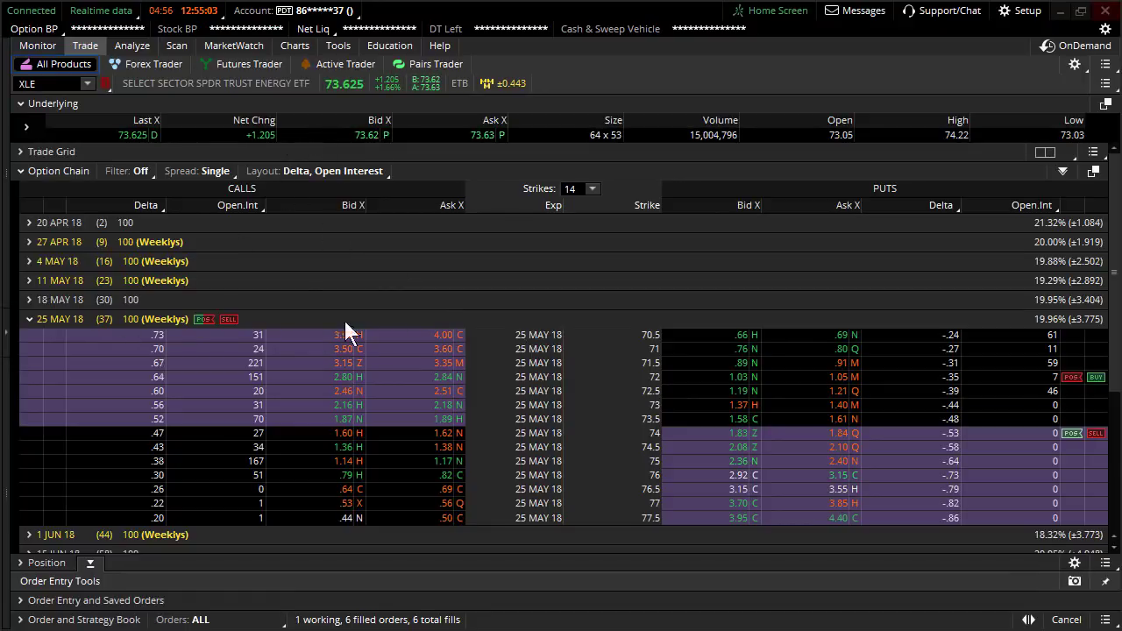
{"action": "left_click", "coordinate": [855, 435]}
{"action": "left_click", "coordinate": [732, 382]}
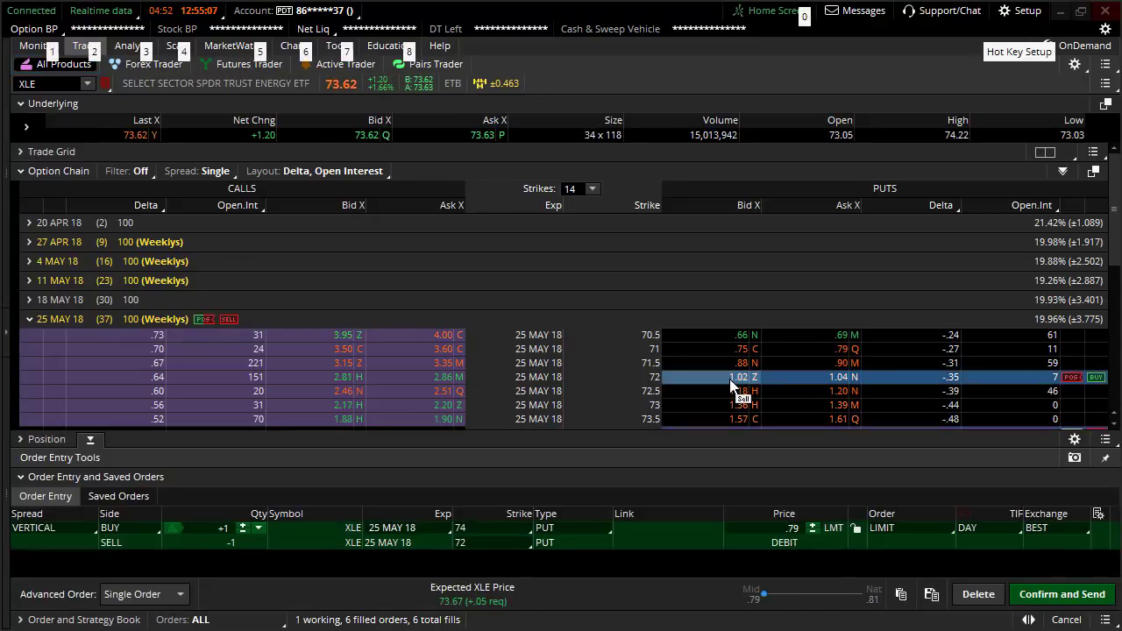
{"action": "scroll", "coordinate": [831, 358], "scroll_direction": "down", "scroll_amount": 3}
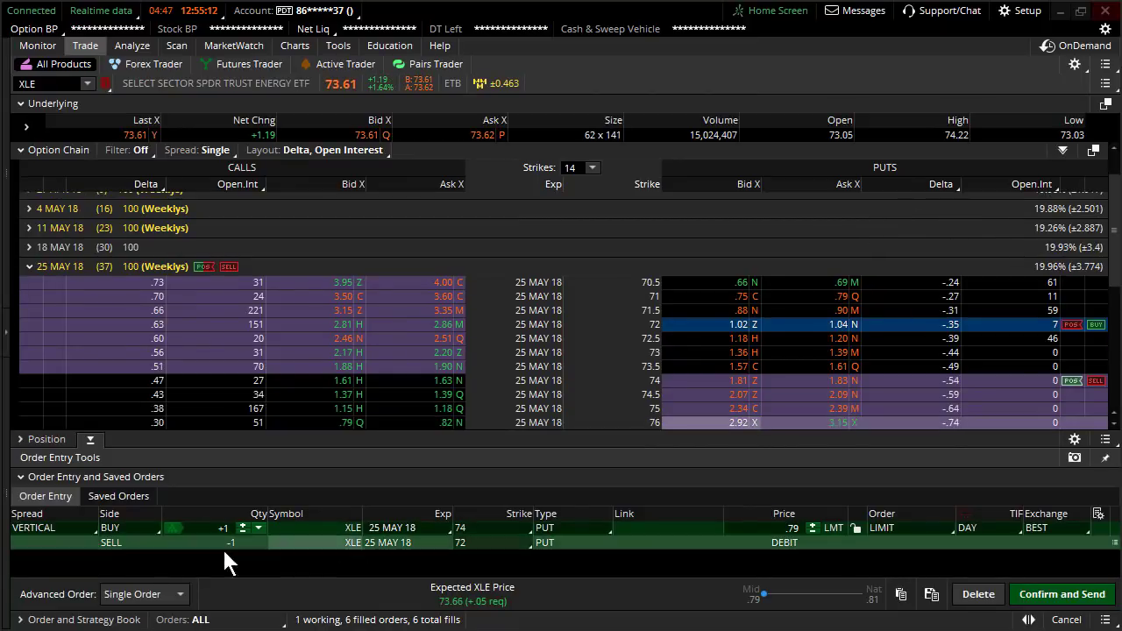
{"action": "left_click", "coordinate": [40, 475]}
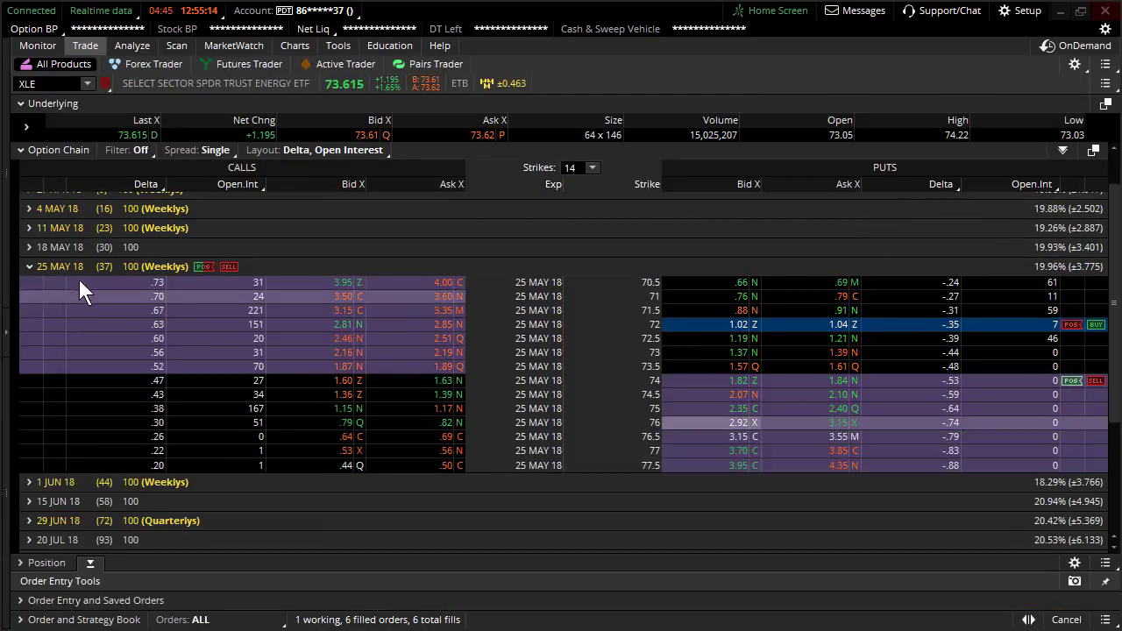
Autozoom the XLE daily chart beside the restored watchlist sidebar and switch it to the 1 min clean layout.
{"action": "left_click", "coordinate": [300, 45]}
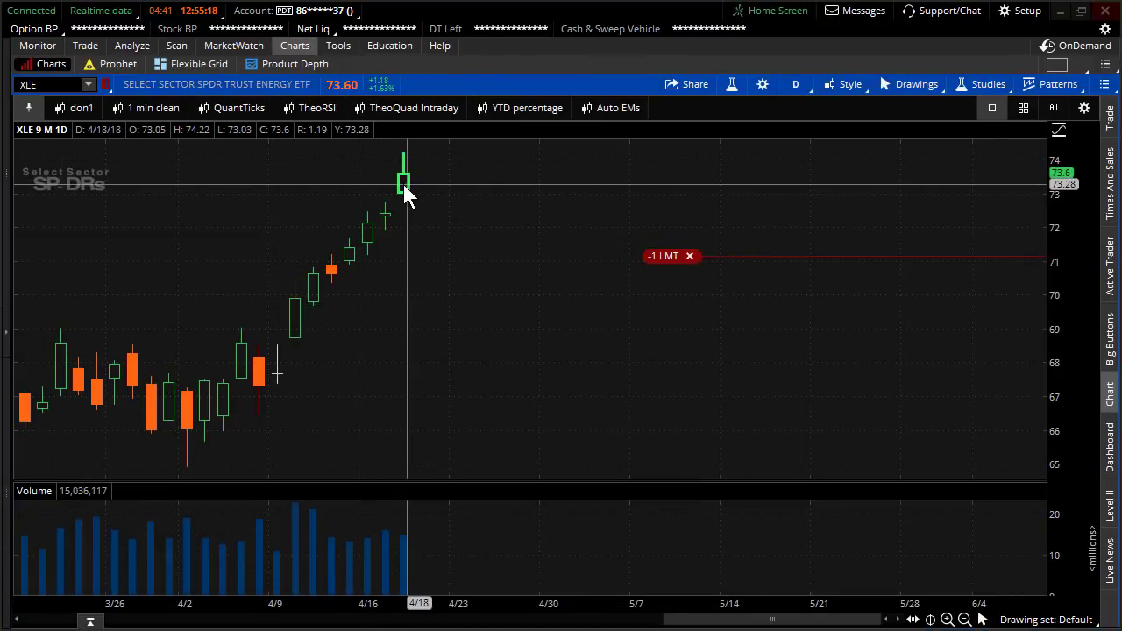
{"action": "left_click", "coordinate": [5, 339]}
{"action": "right_click", "coordinate": [465, 235]}
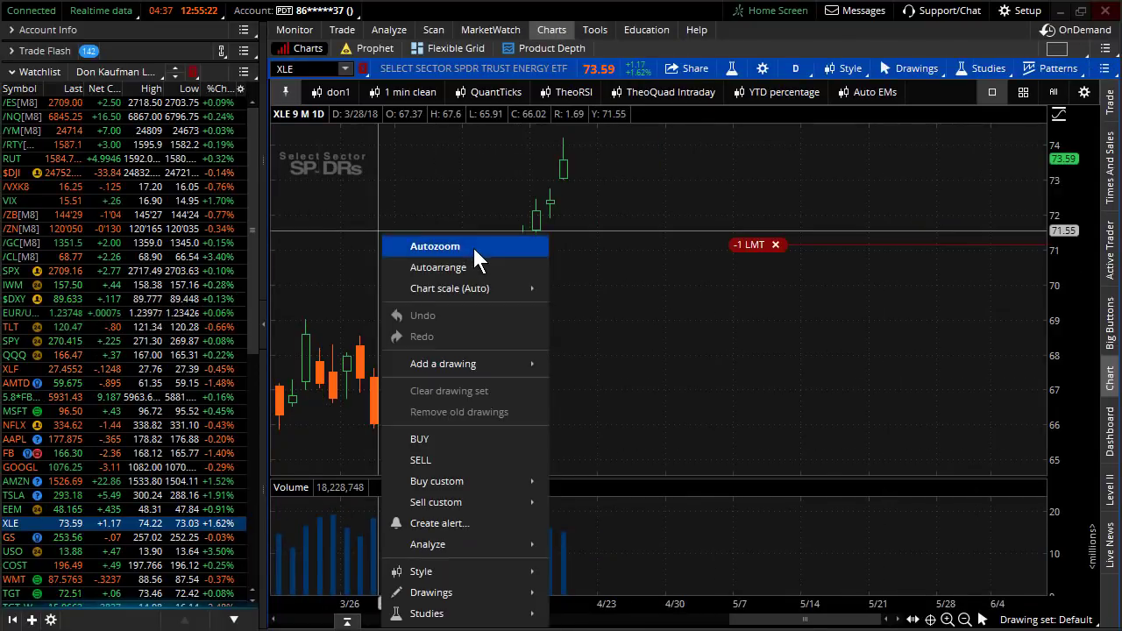
{"action": "left_click", "coordinate": [473, 245]}
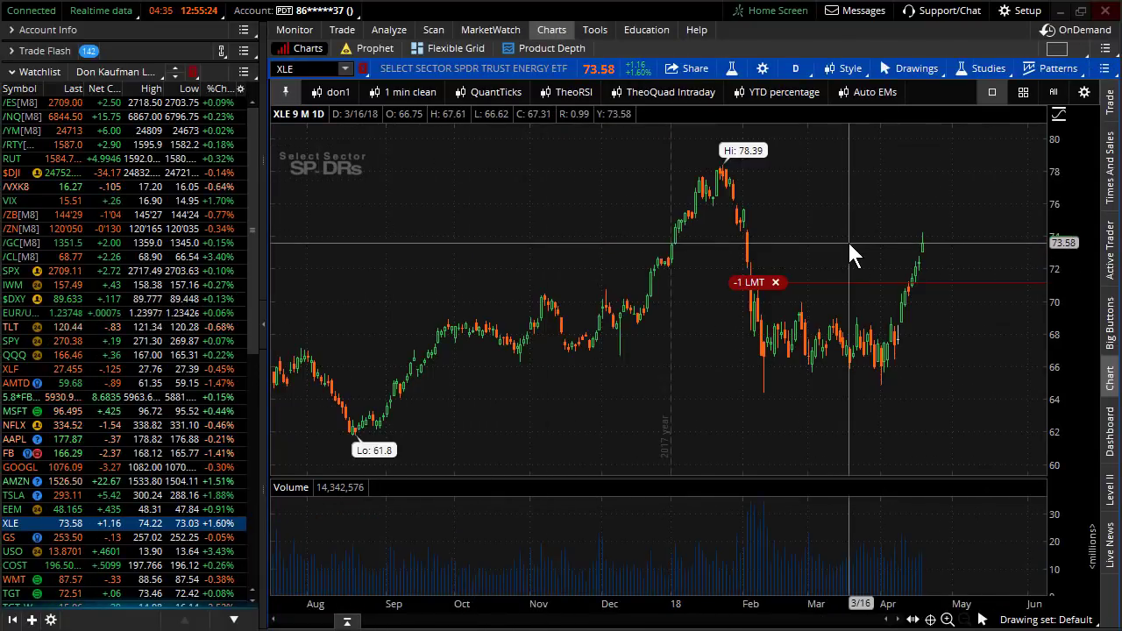
{"action": "left_click", "coordinate": [403, 91]}
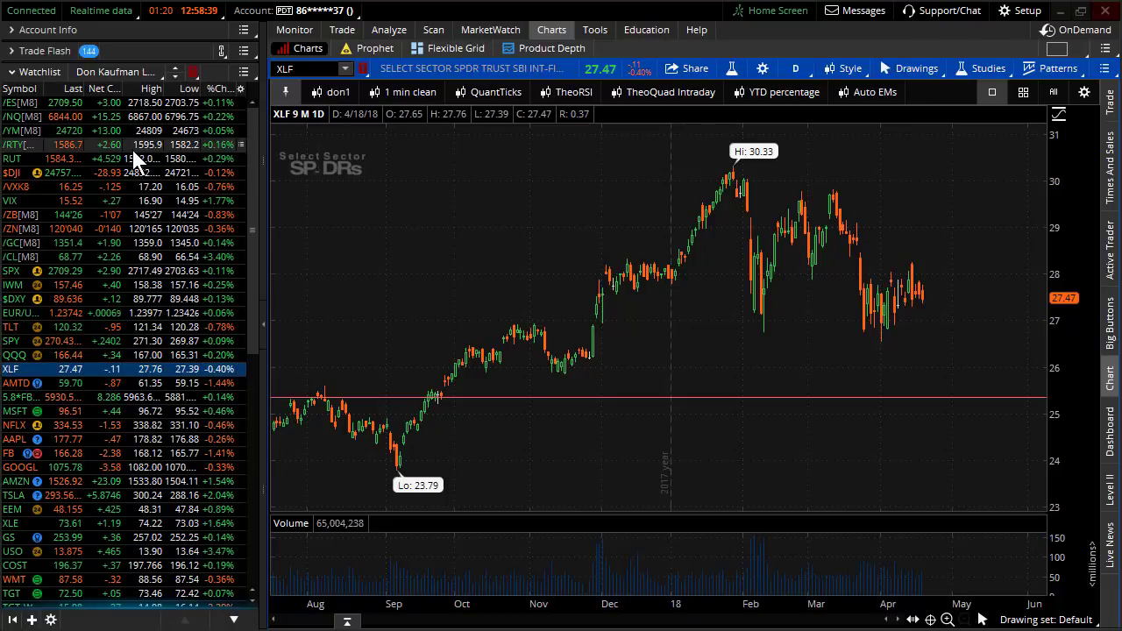
Open the SPX daily chart and zoom in on the April candles and their expected-move lines.
{"action": "left_click", "coordinate": [126, 270]}
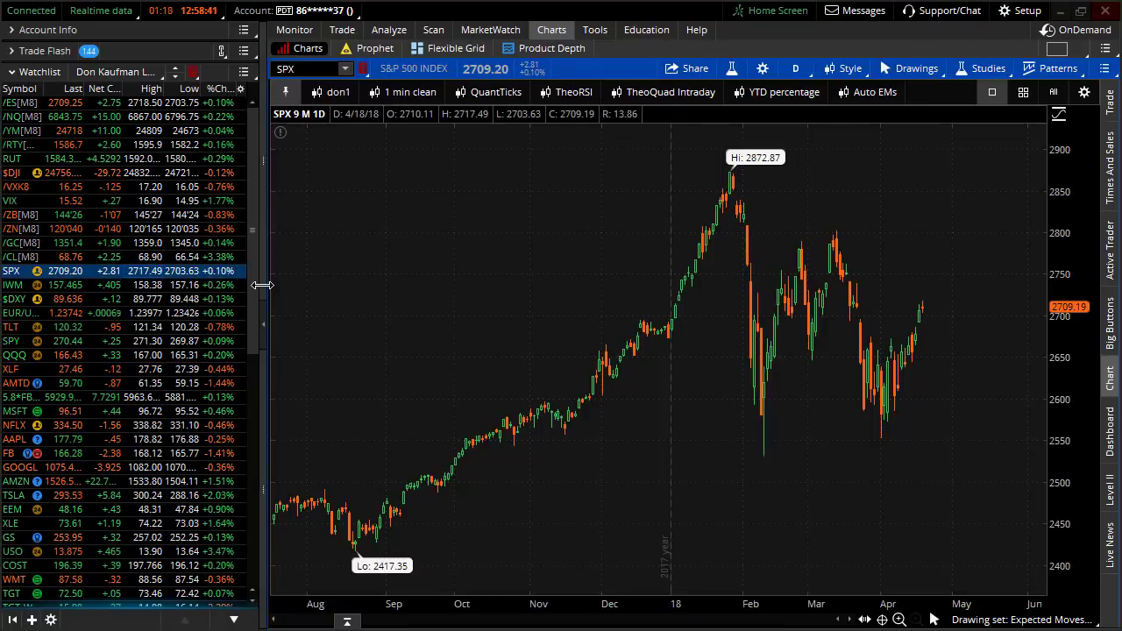
{"action": "scroll", "coordinate": [719, 352], "scroll_direction": "up", "scroll_amount": 5}
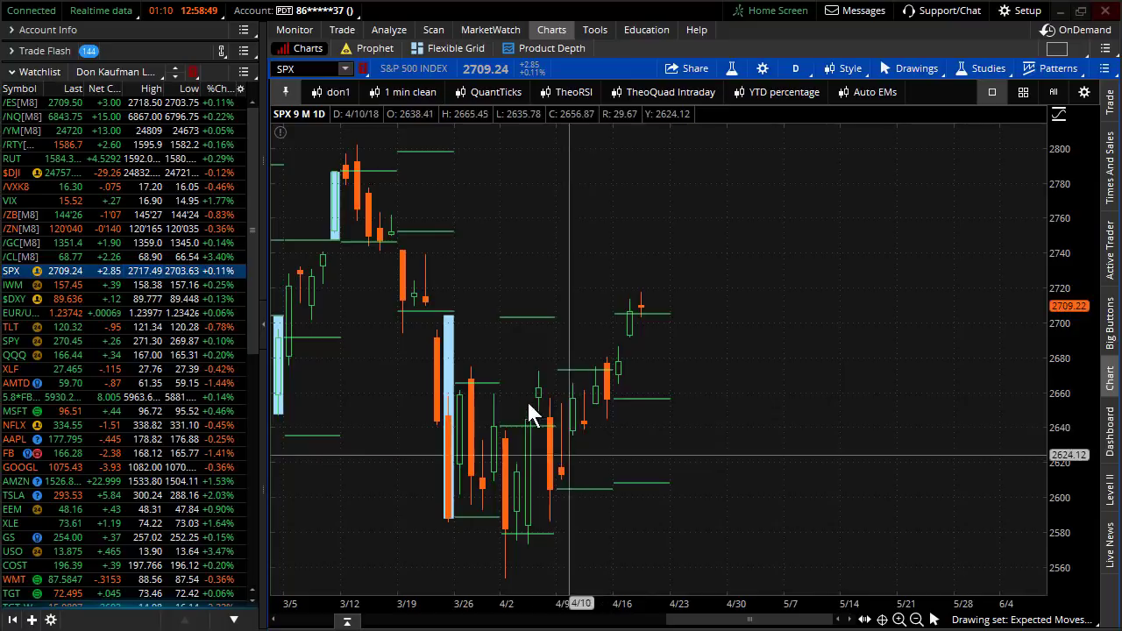
{"action": "left_click_drag", "start_coordinate": [483, 251], "coordinate": [757, 261]}
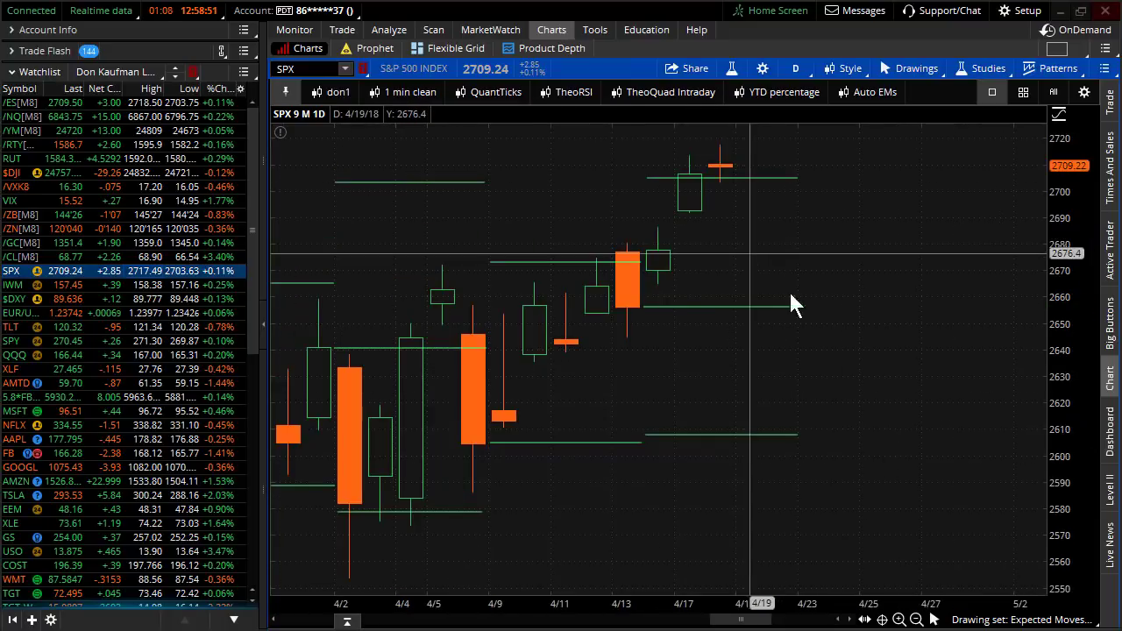